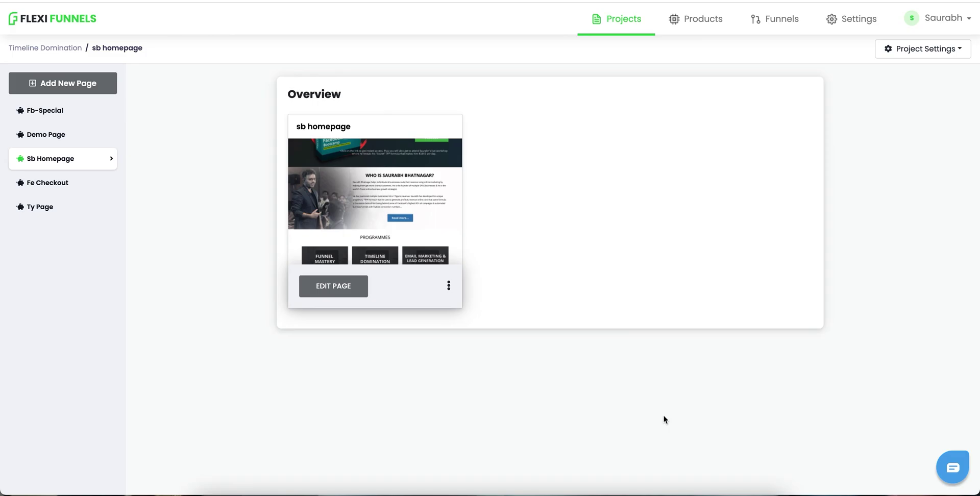
# Step: View the live version of the sb homepage page, look through its sections, and close it
pyautogui.click(449, 286)
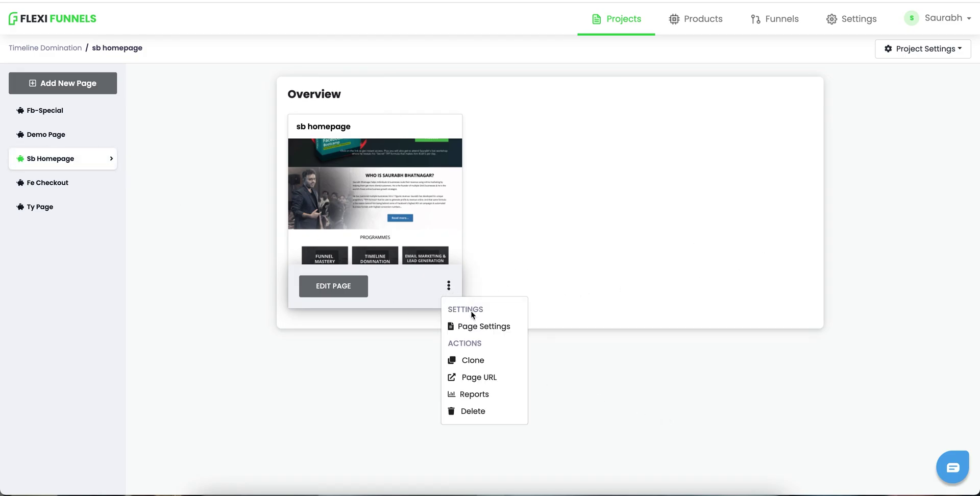
pyautogui.click(479, 377)
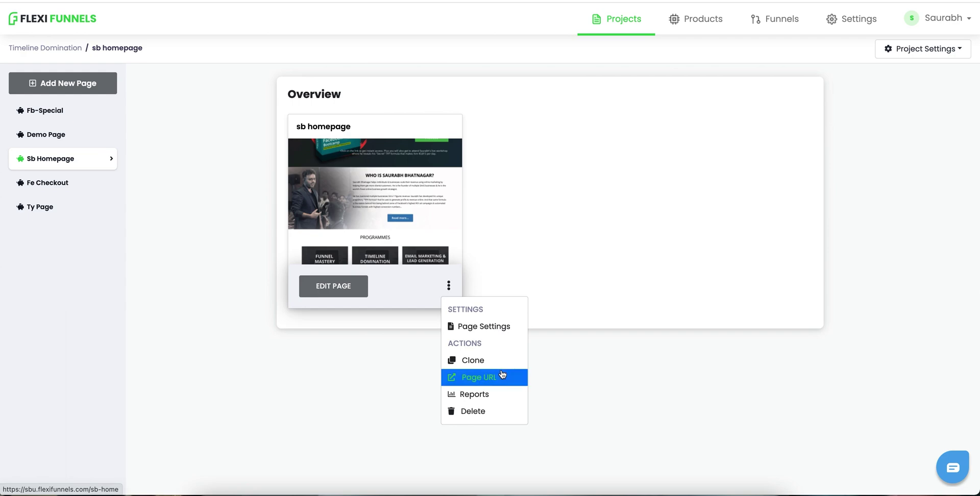
pyautogui.scroll(-15, 293, 172)
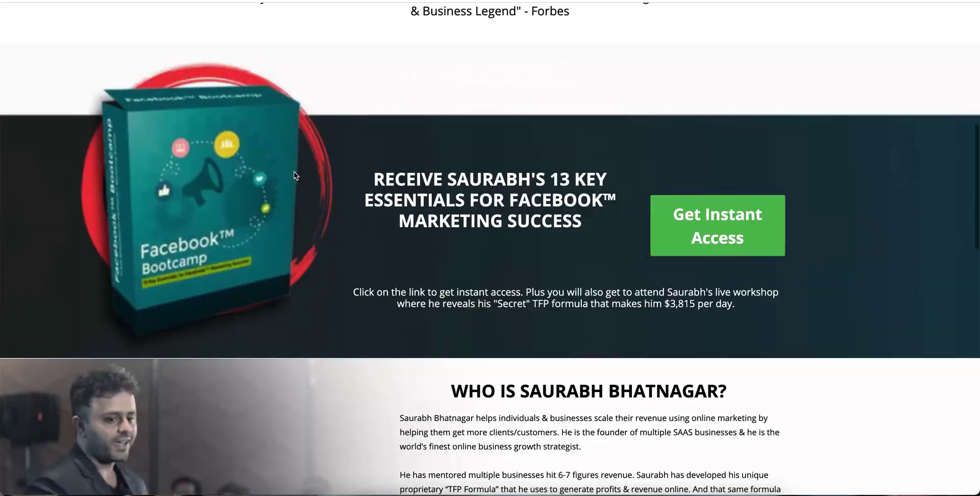
pyautogui.scroll(10, 294, 172)
pyautogui.scroll(10, 294, 172)
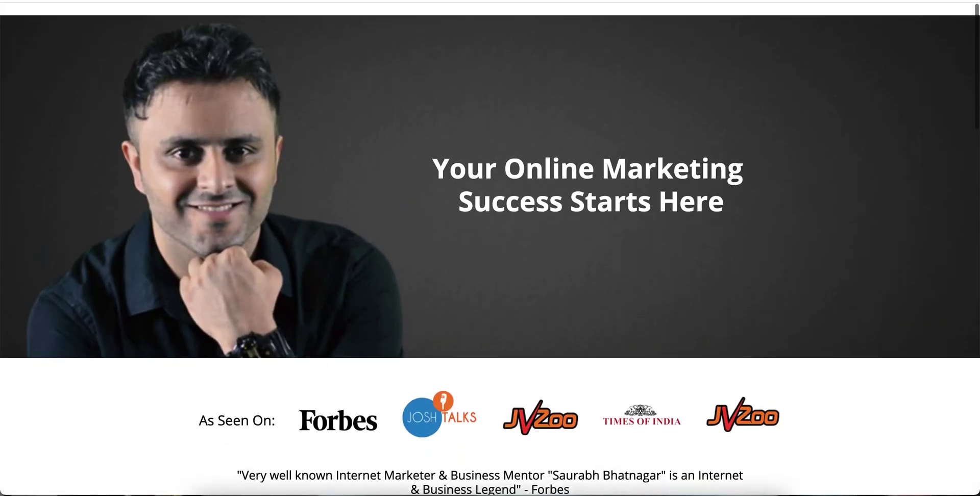
pyautogui.hotkey('ctrl', 'w')
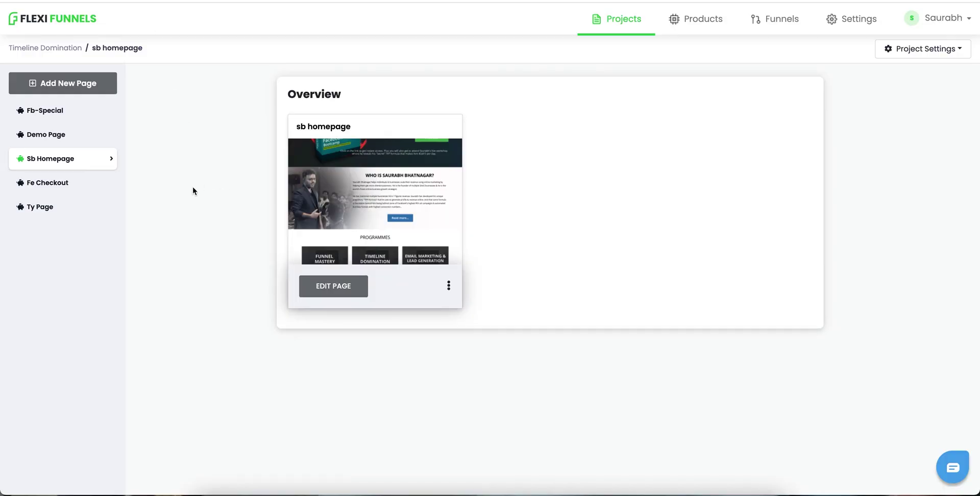
# Step: View the live FE Checkout page and examine the sample Timeline Domination checkout page's contact, payment and order sections
pyautogui.click(48, 182)
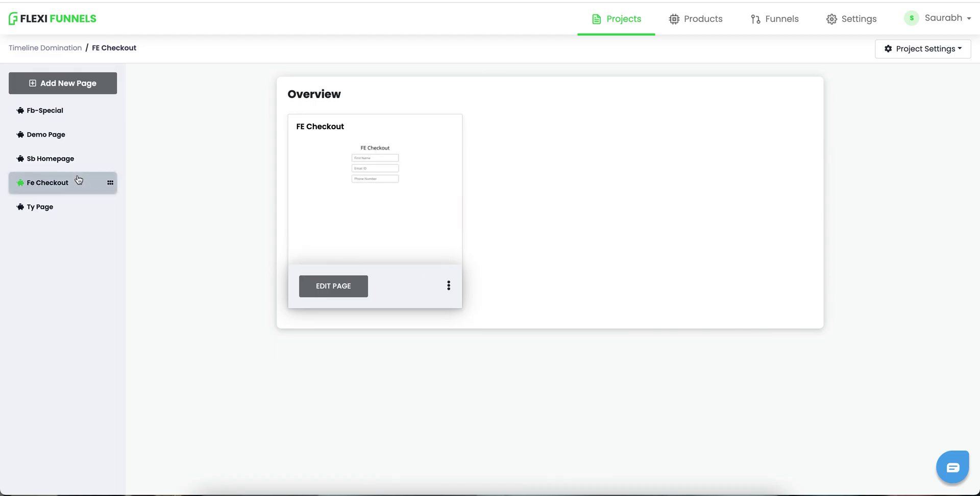
pyautogui.click(449, 285)
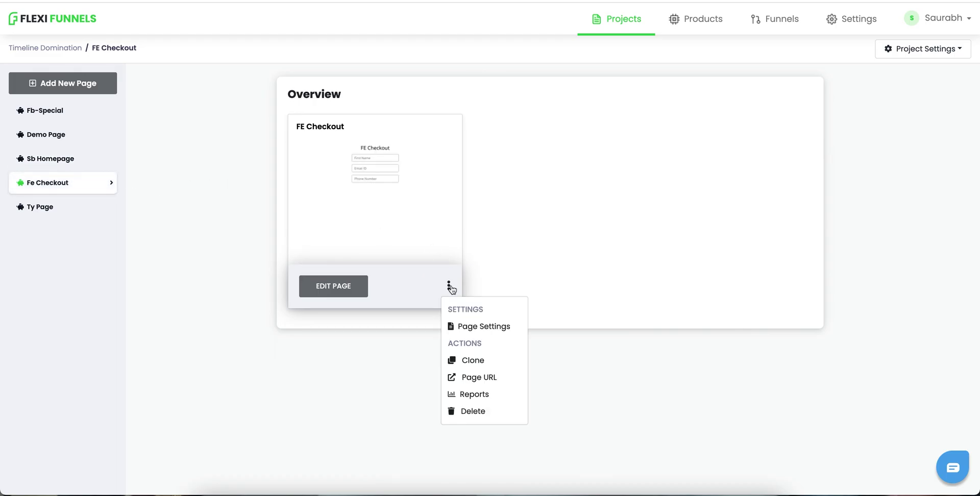
pyautogui.click(503, 377)
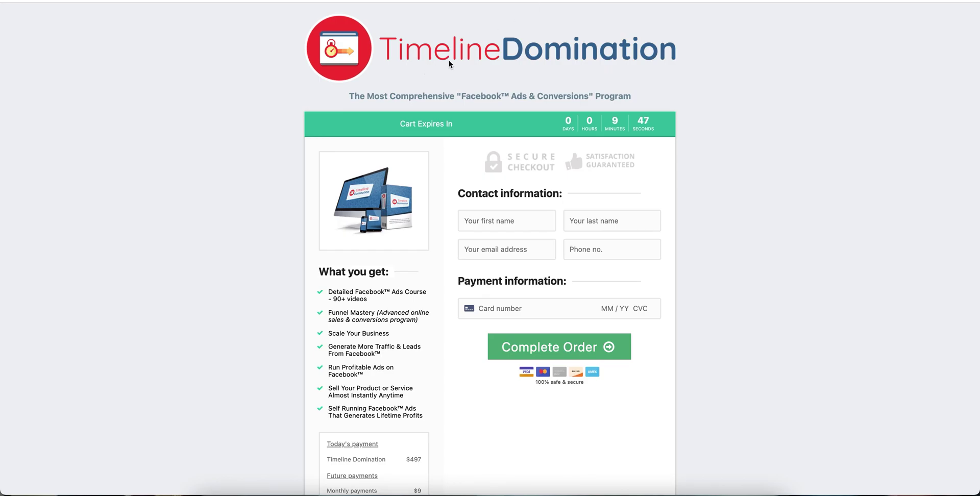
pyautogui.scroll(-3, 732, 258)
pyautogui.scroll(-5, 732, 255)
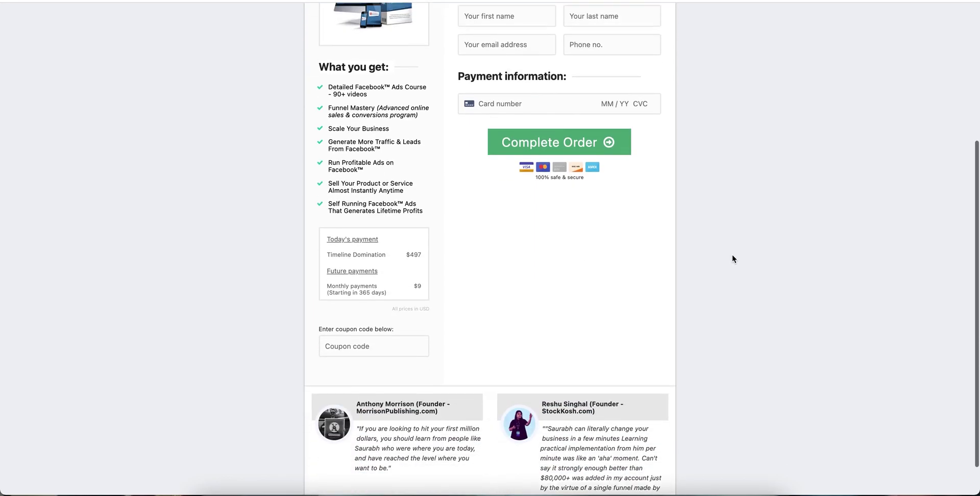
pyautogui.scroll(10, 733, 256)
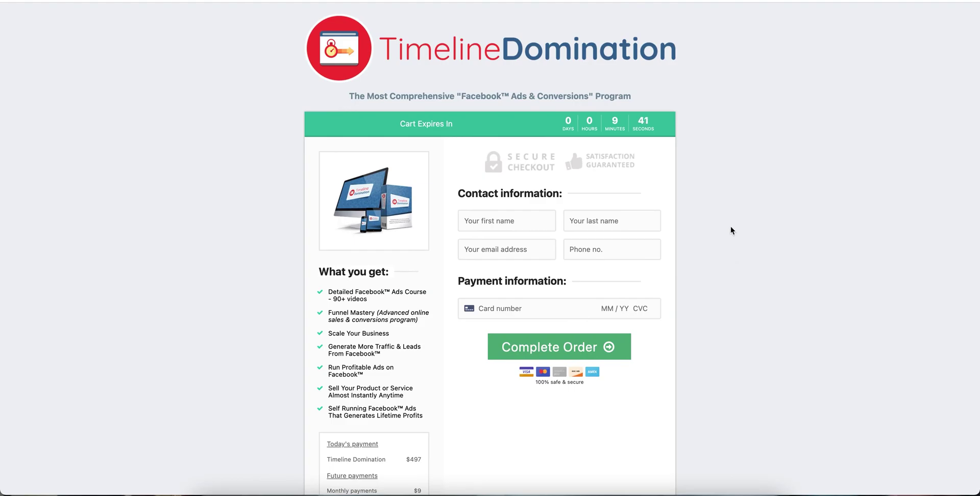
pyautogui.scroll(-3, 838, 208)
pyautogui.scroll(-2, 838, 209)
pyautogui.scroll(5, 838, 209)
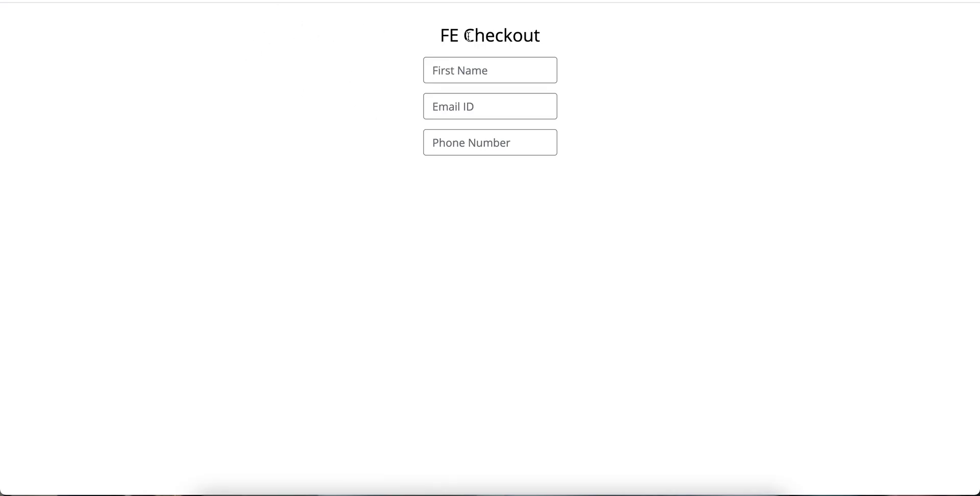
pyautogui.moveTo(463, 36); pyautogui.dragTo(514, 37)
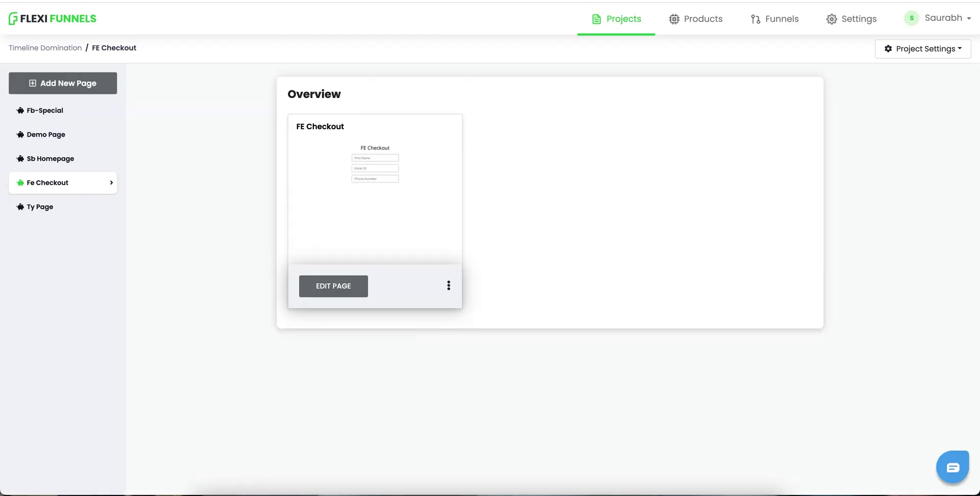
# Step: View the live version of the TY page, check its headline text, and close it
pyautogui.click(52, 215)
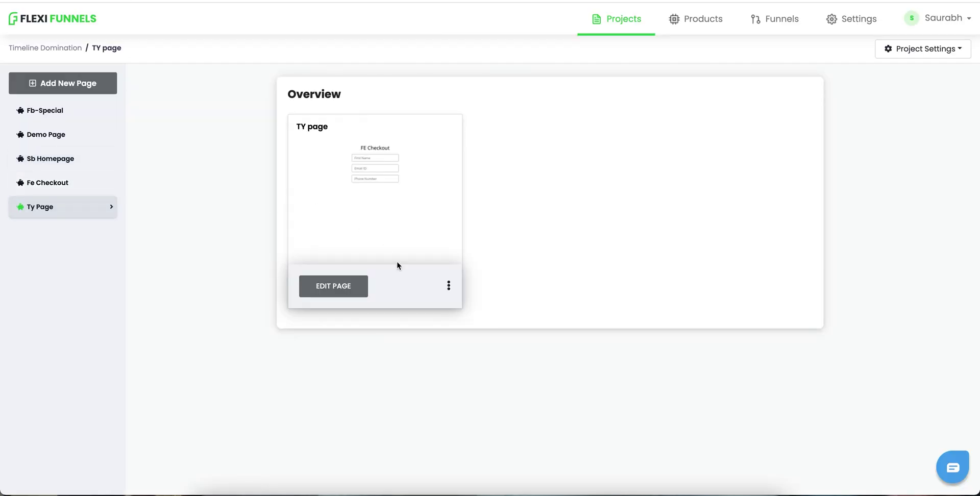
pyautogui.click(447, 287)
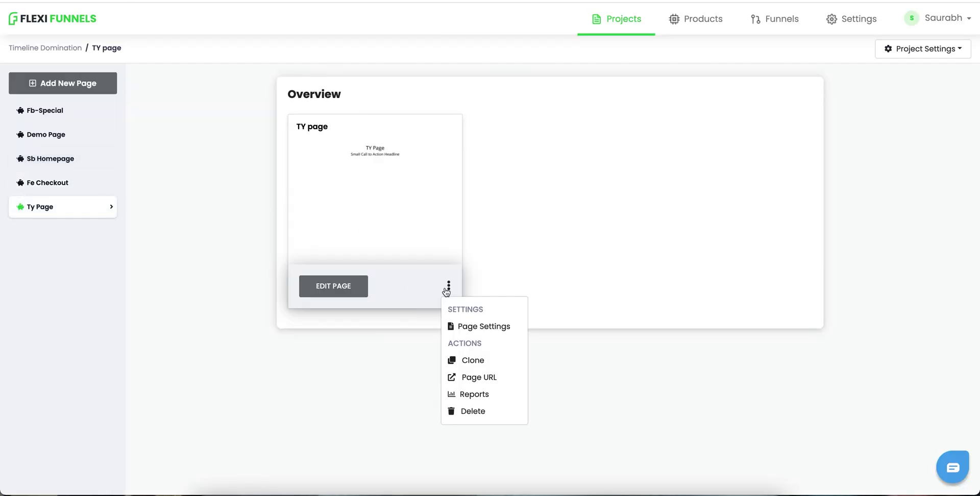
pyautogui.click(492, 376)
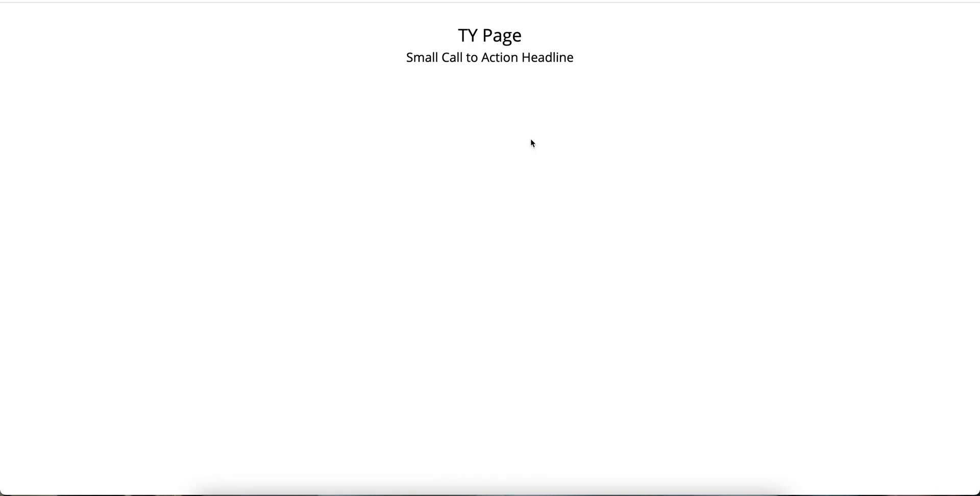
pyautogui.moveTo(488, 38); pyautogui.dragTo(486, 57)
pyautogui.click(486, 57)
pyautogui.press('super+w')
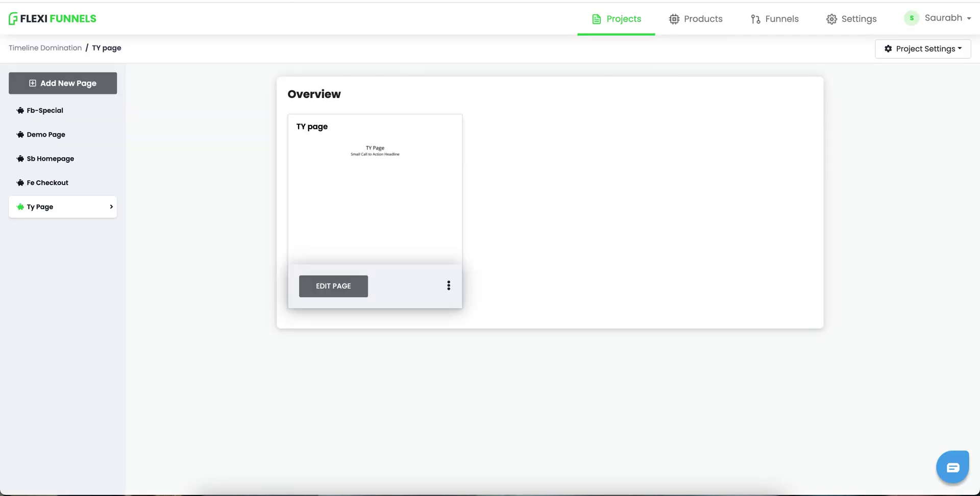
# Step: Open the FE Checkout page for editing and show the style settings of its order form
pyautogui.click(62, 178)
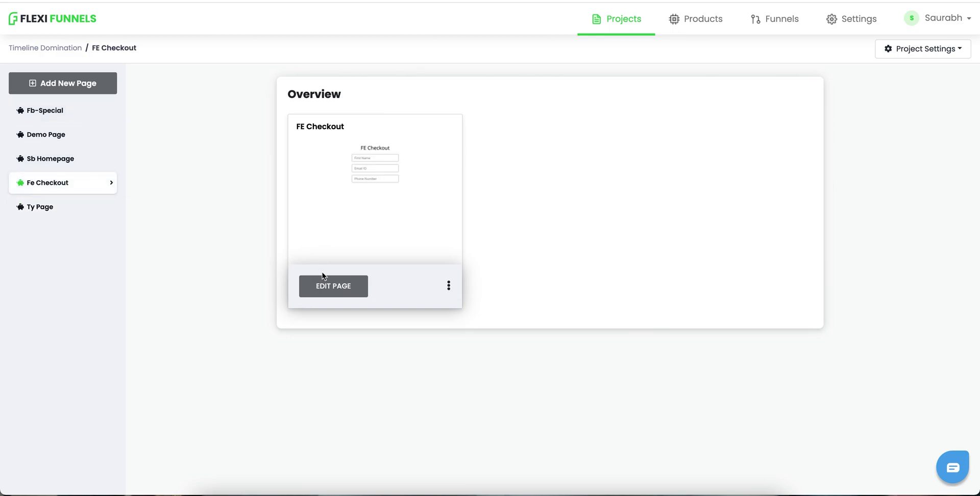
pyautogui.click(338, 297)
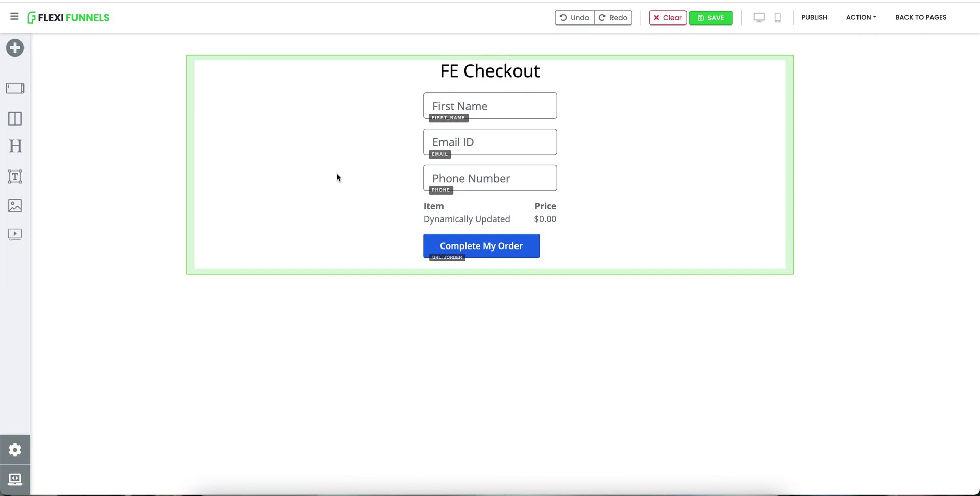
pyautogui.click(483, 89)
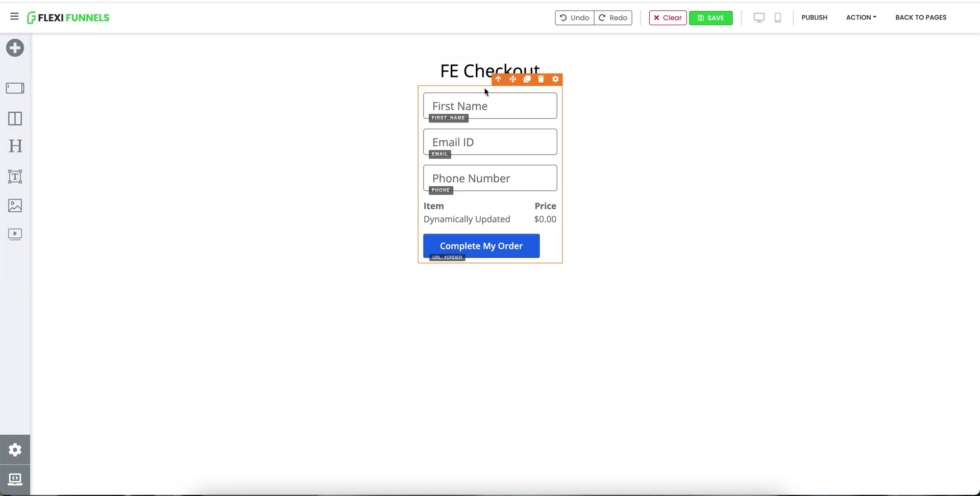
pyautogui.click(555, 79)
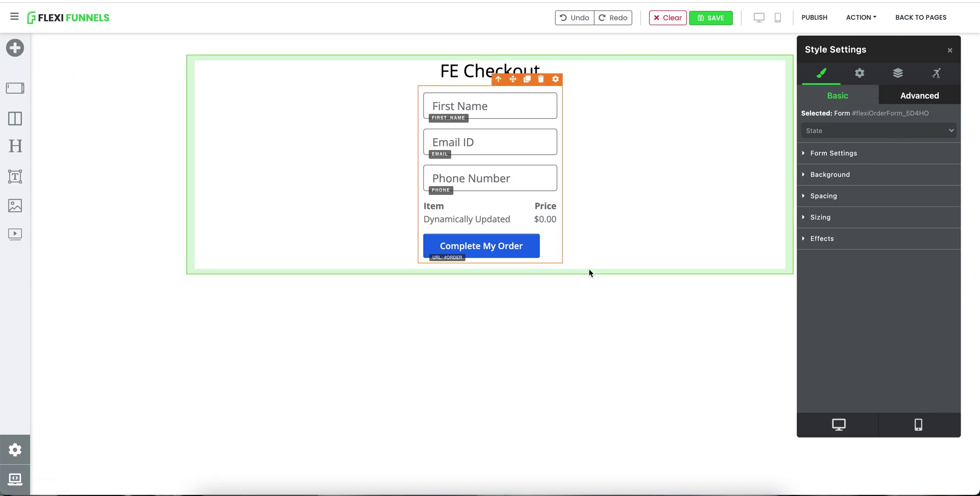
# Step: Look up the Order Form element in the Others category of the component library
pyautogui.click(589, 268)
pyautogui.click(491, 262)
pyautogui.click(152, 49)
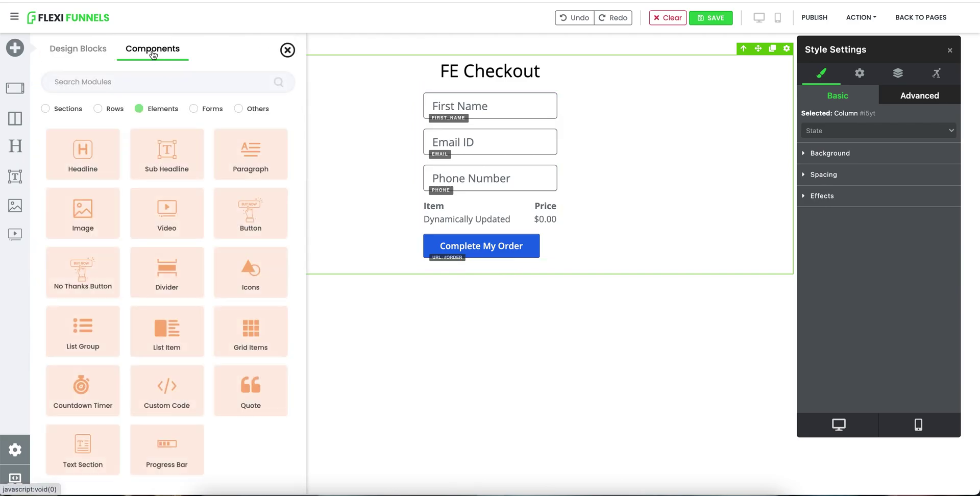
pyautogui.click(238, 108)
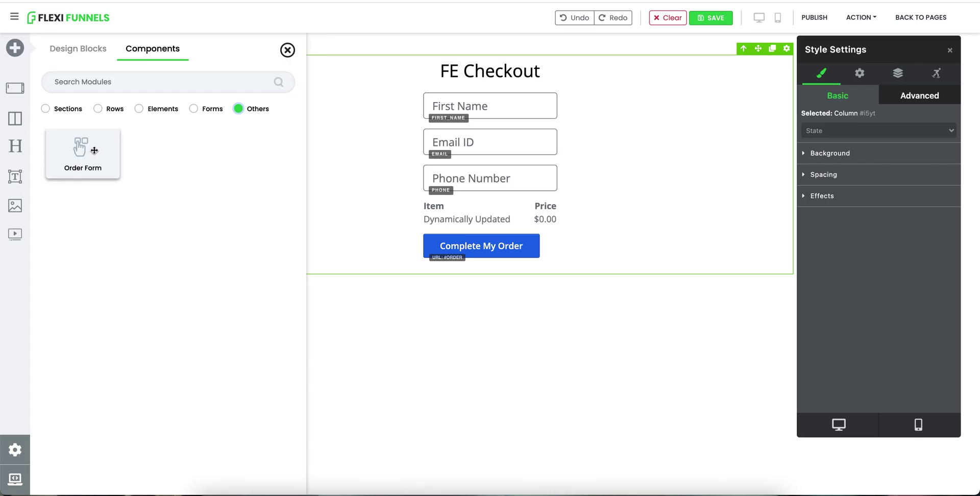
pyautogui.moveTo(96, 149); pyautogui.dragTo(539, 86)
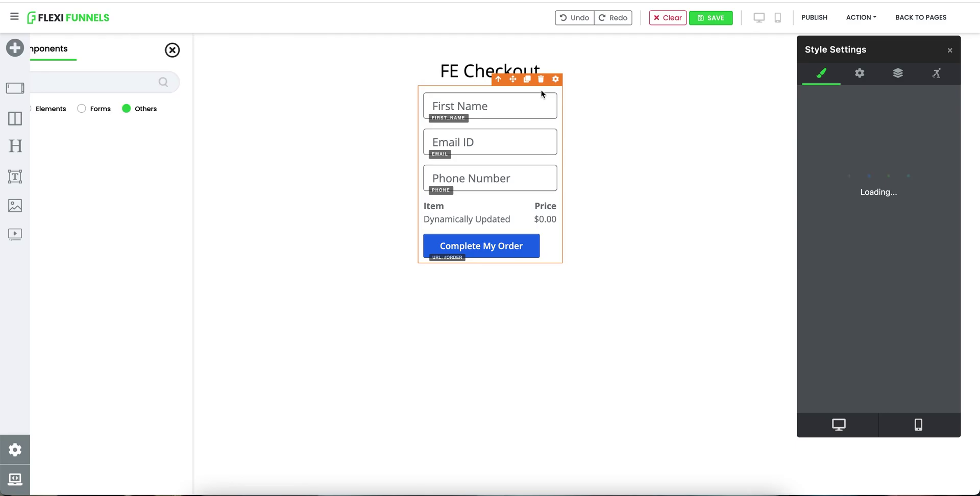
# Step: Delete the existing order form and add a new Order Form element under the FE Checkout headline
pyautogui.click(539, 82)
pyautogui.click(491, 85)
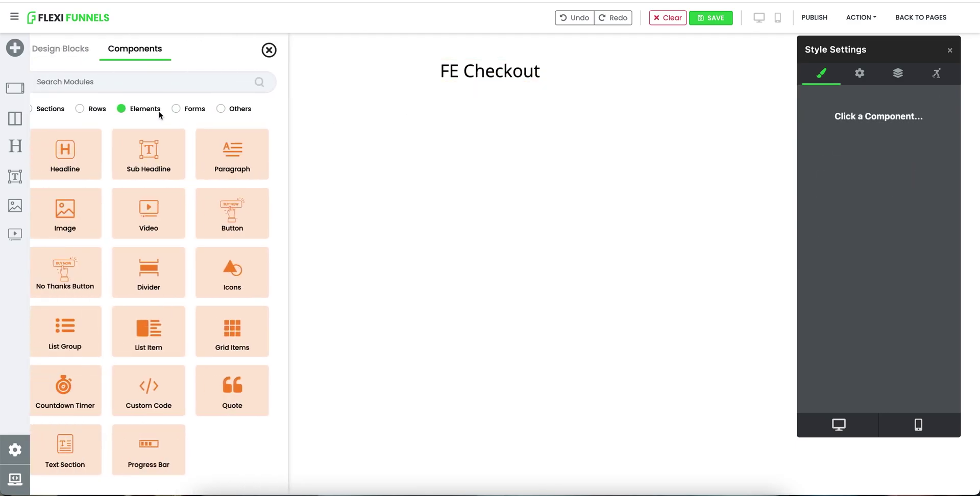
pyautogui.click(239, 108)
pyautogui.click(102, 139)
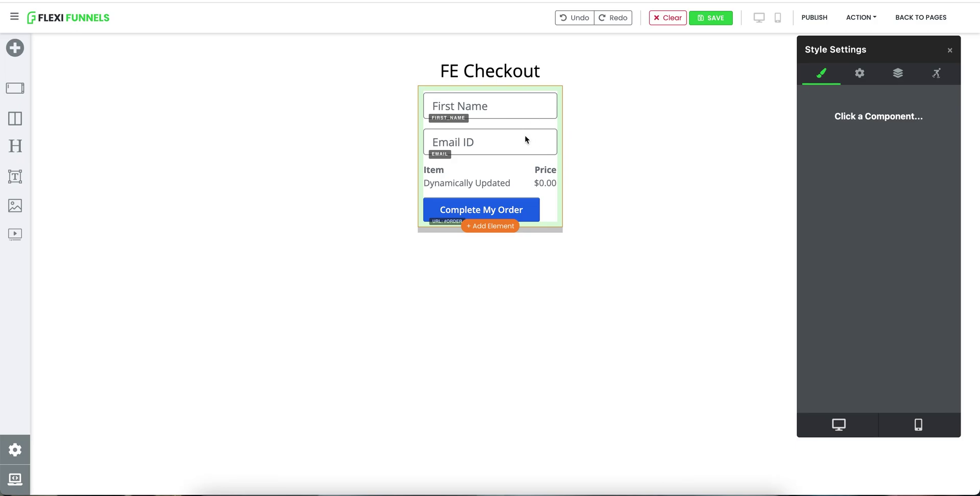
# Step: Add a Phone Number input field to the new order form through its advanced settings
pyautogui.click(522, 167)
pyautogui.click(861, 75)
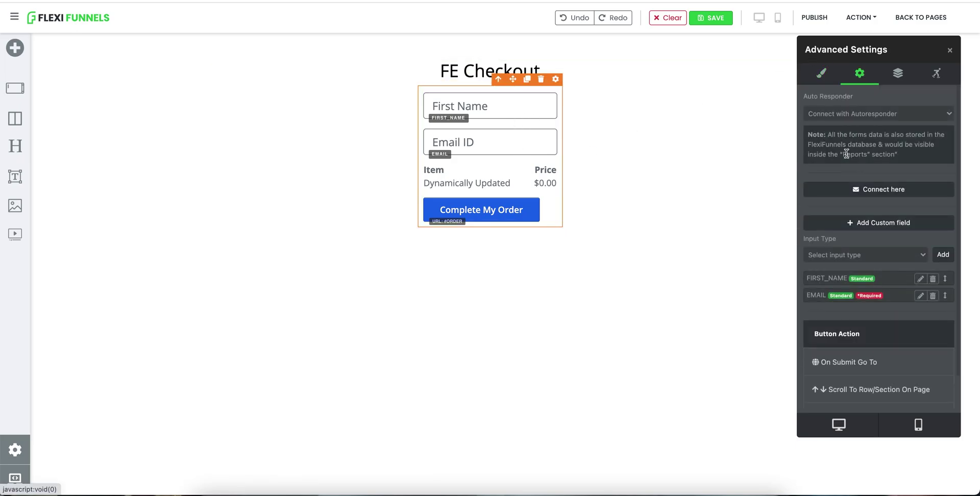
pyautogui.click(834, 254)
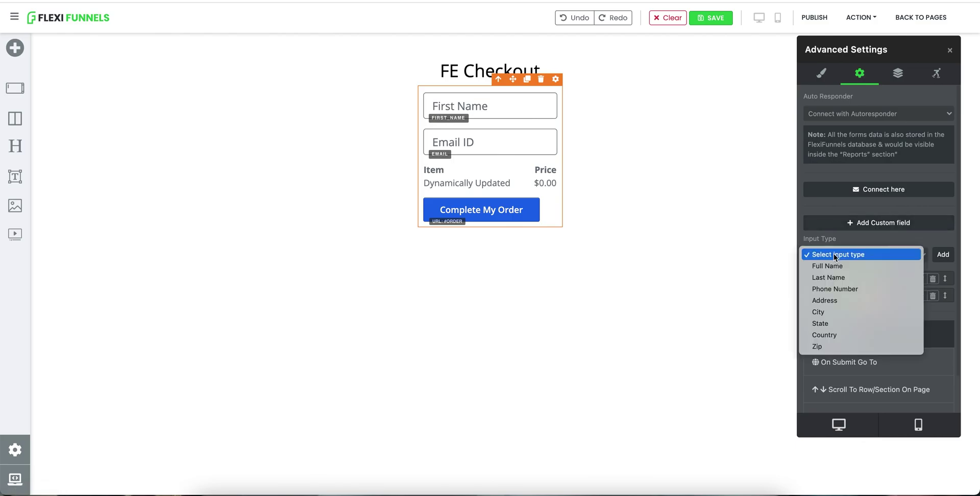
pyautogui.click(849, 289)
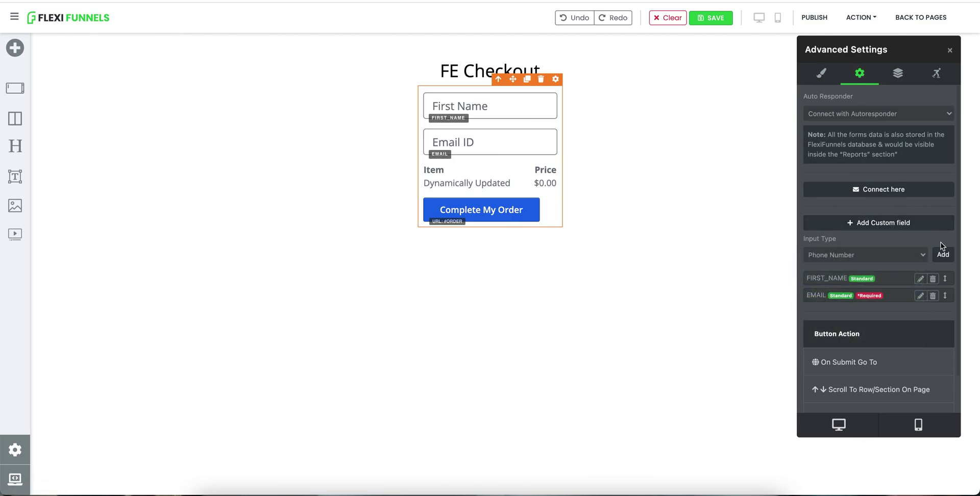
pyautogui.click(944, 255)
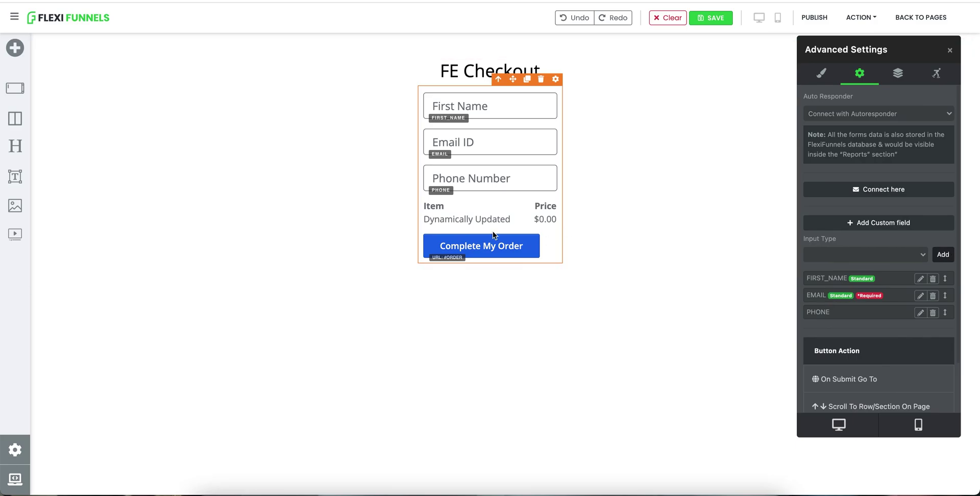
pyautogui.click(566, 265)
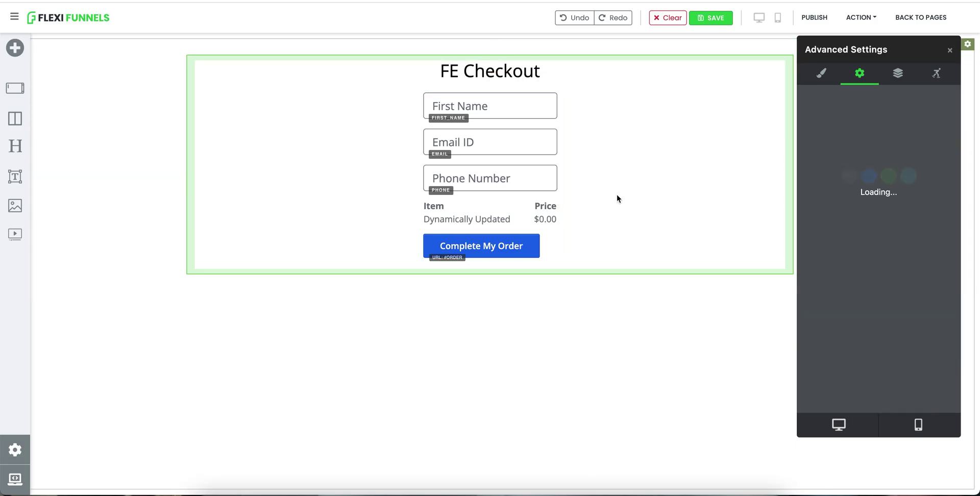
# Step: Publish the FE Checkout page
pyautogui.click(813, 18)
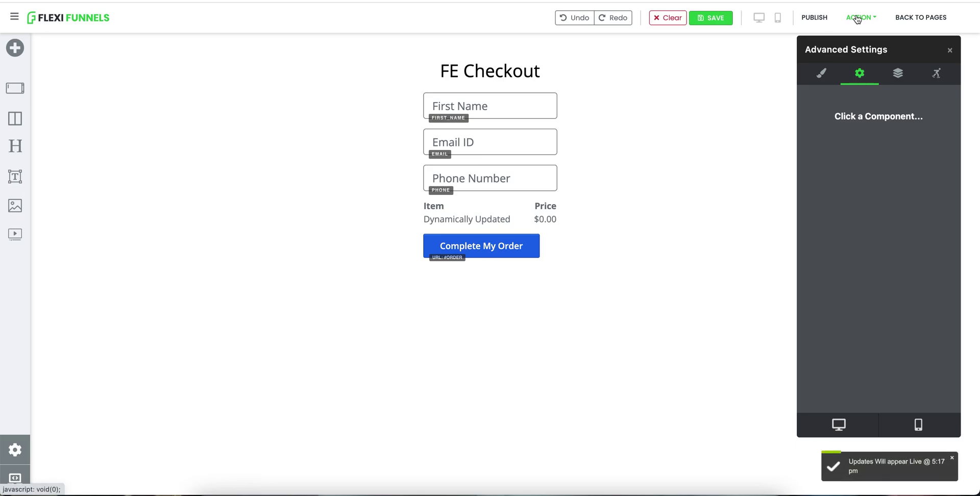
pyautogui.click(858, 19)
pyautogui.click(842, 38)
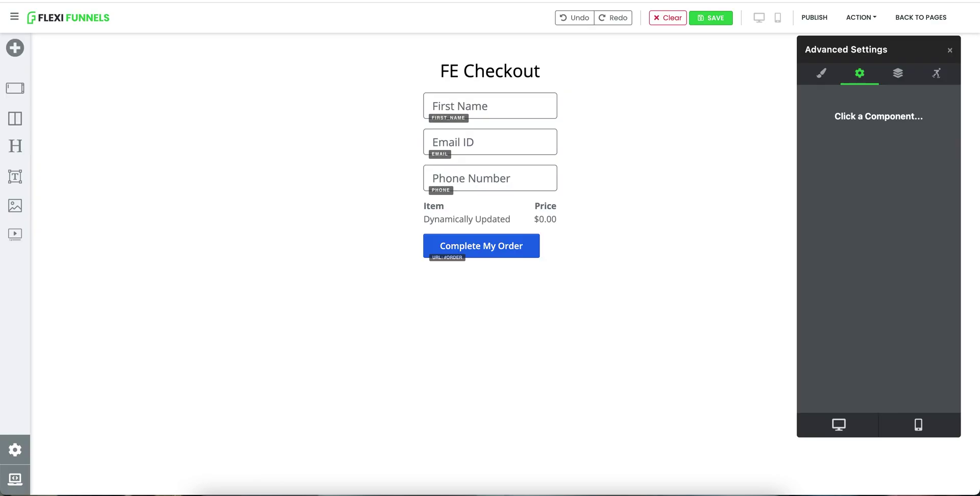
# Step: Leave the page editor for the project's pages, confirming the exit, and open the Products section
pyautogui.click(921, 17)
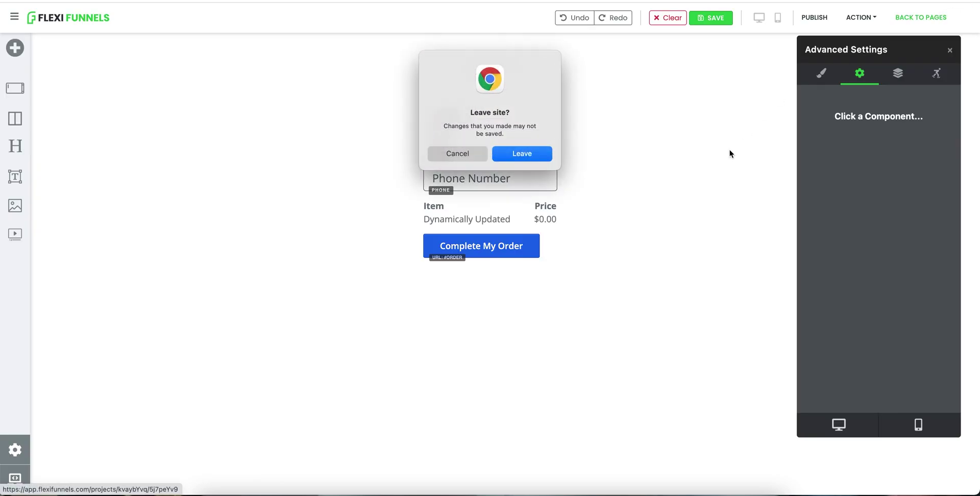
pyautogui.click(533, 152)
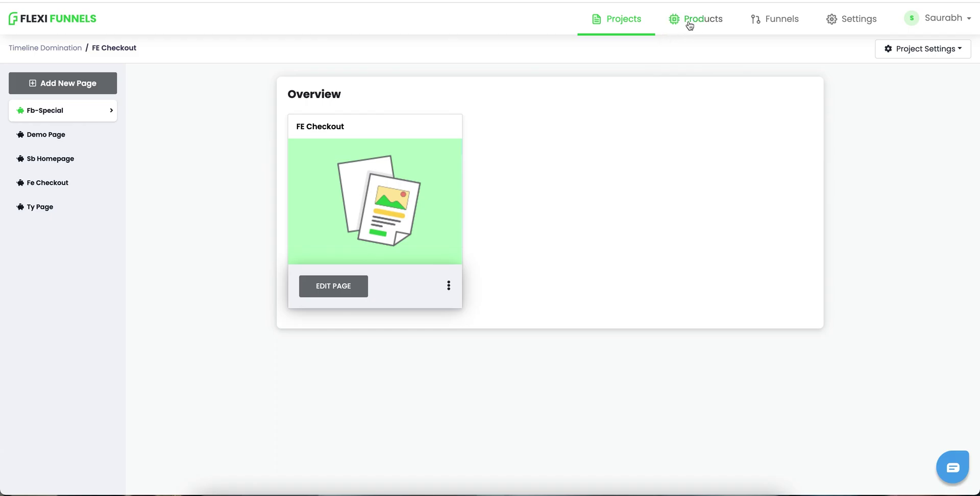
pyautogui.click(708, 25)
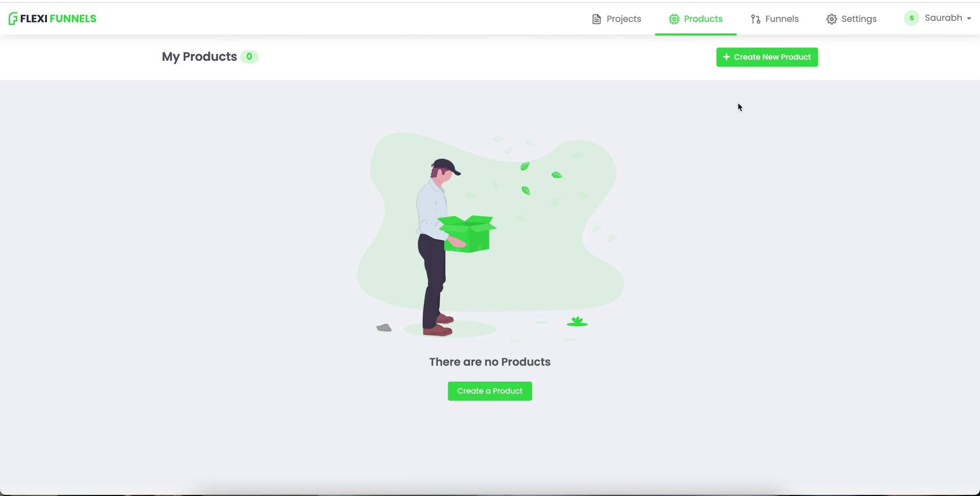
# Step: Create a digital product titled "Mobile Phone" with its product status set to Live
pyautogui.click(500, 390)
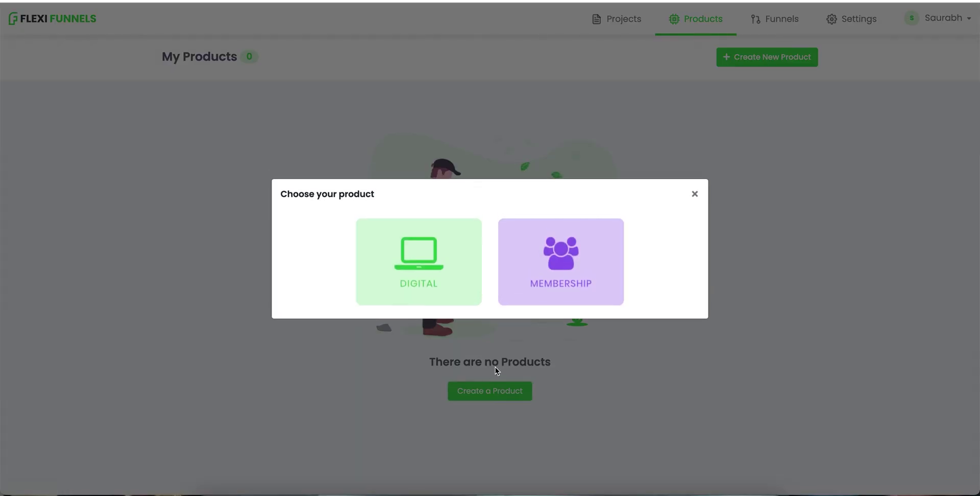
pyautogui.click(434, 274)
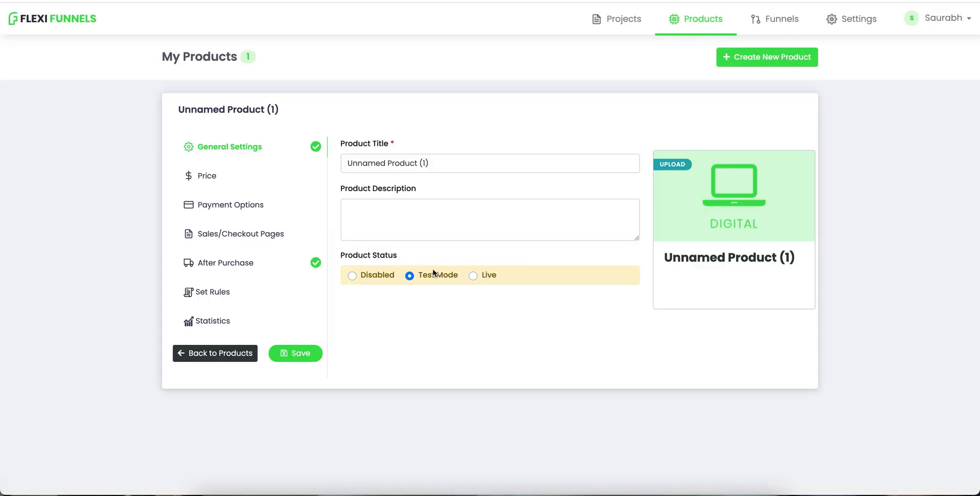
pyautogui.click(445, 161)
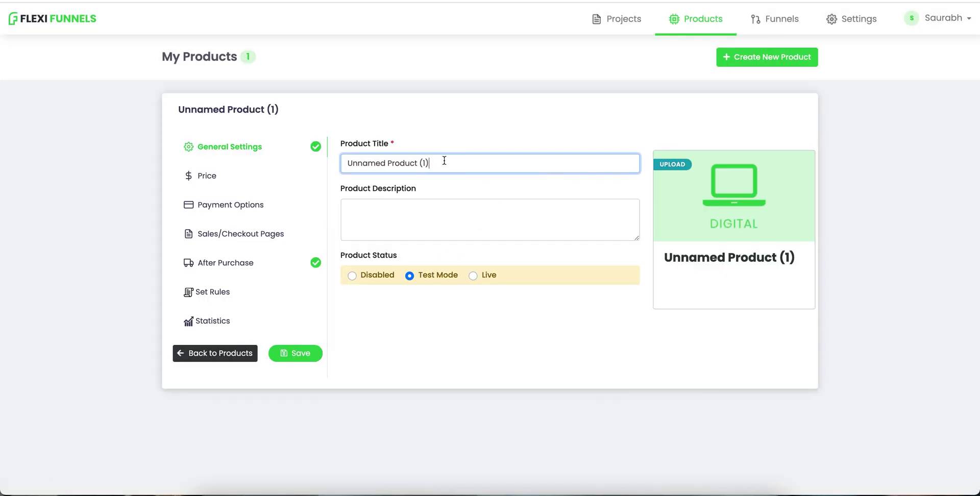
pyautogui.hotkey('ctrl', 'a')
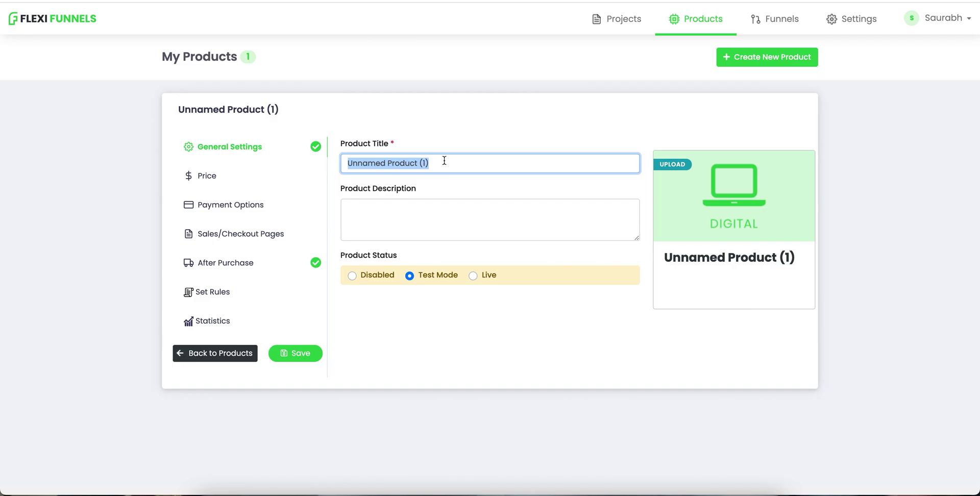
pyautogui.press('BackSpace')
pyautogui.write('Mobi')
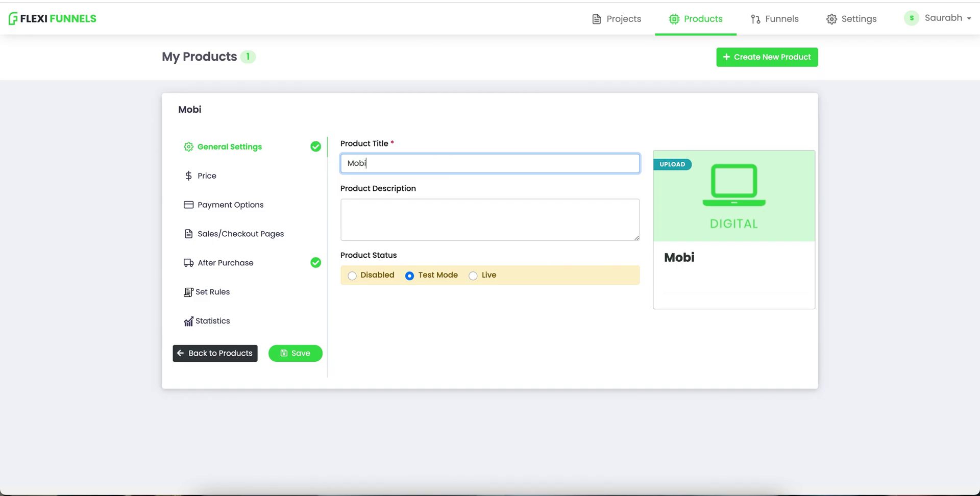
pyautogui.write('le Phone')
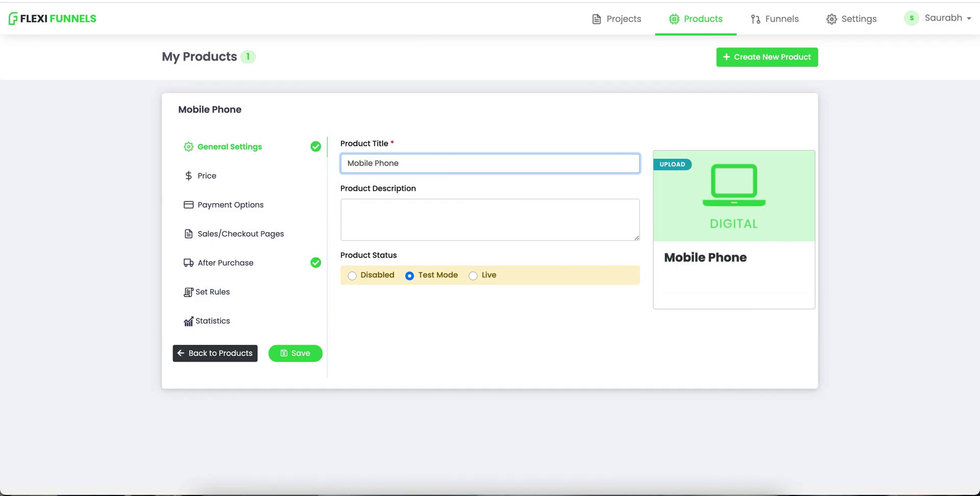
pyautogui.click(457, 223)
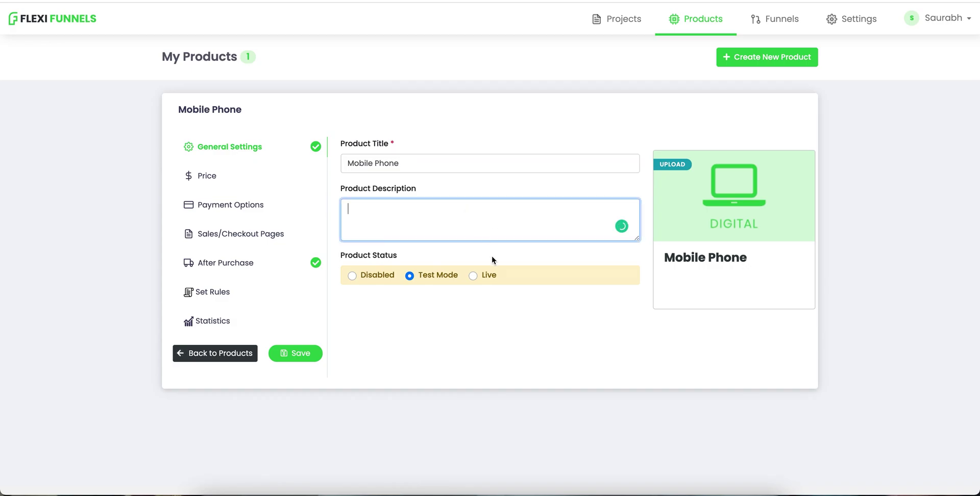
pyautogui.click(473, 276)
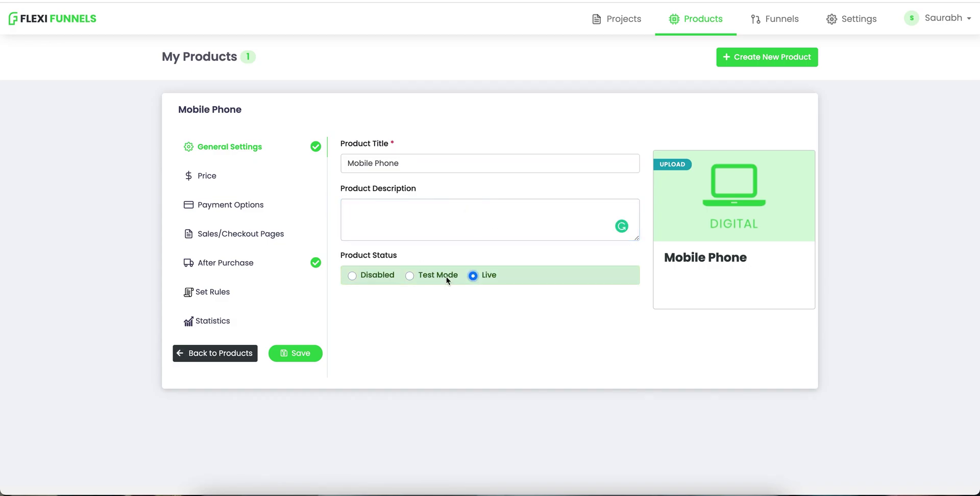
# Step: Add a One Time Fee price of Rs 10 to the product and save it under the default pricing option name
pyautogui.click(239, 185)
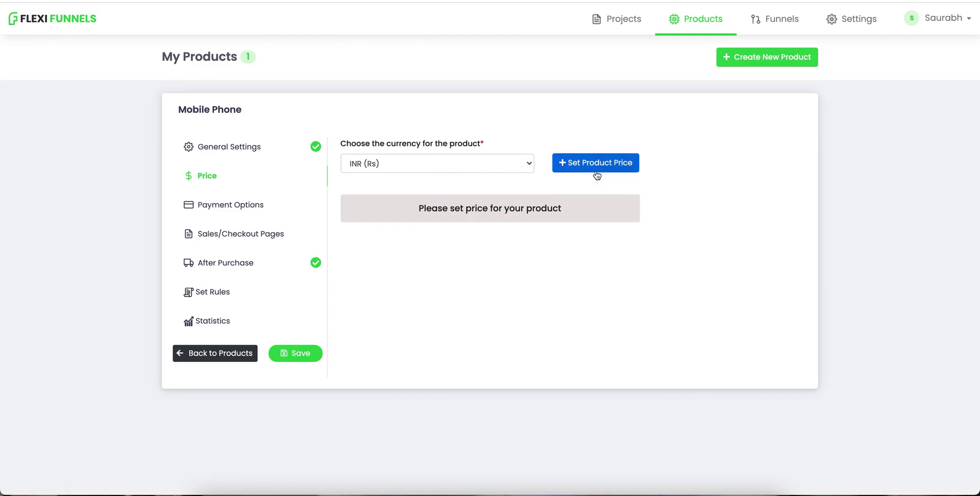
pyautogui.click(596, 171)
pyautogui.click(390, 191)
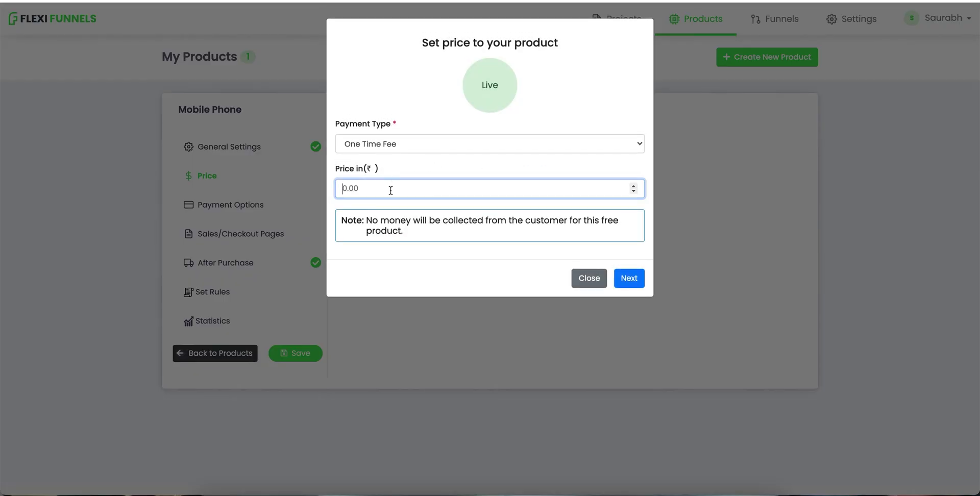
pyautogui.write('10')
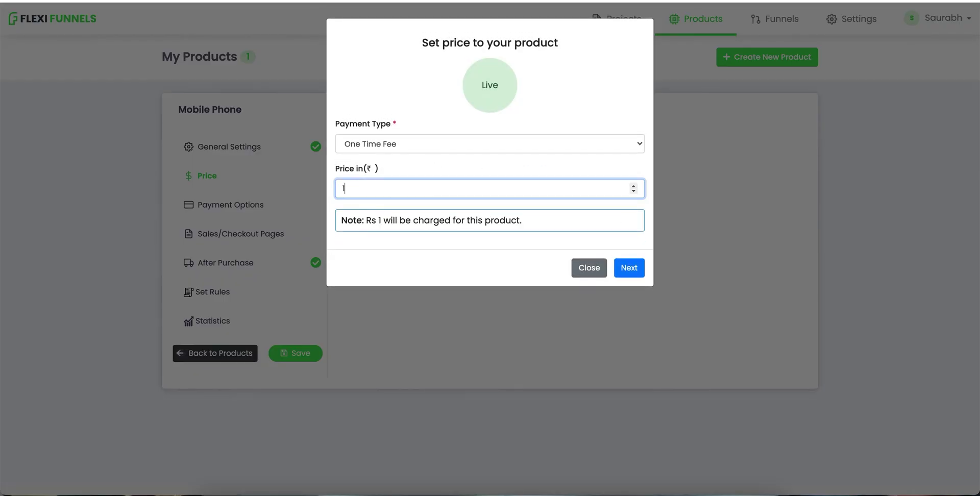
pyautogui.click(632, 263)
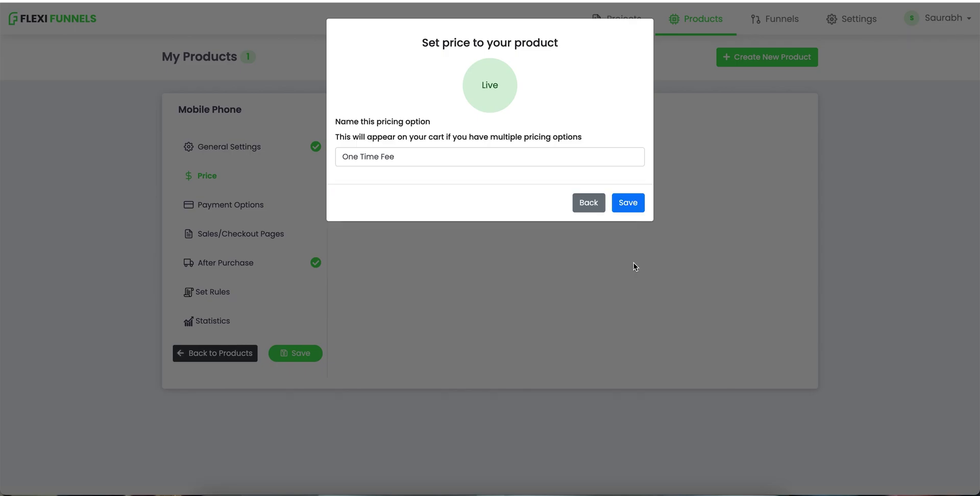
pyautogui.click(618, 203)
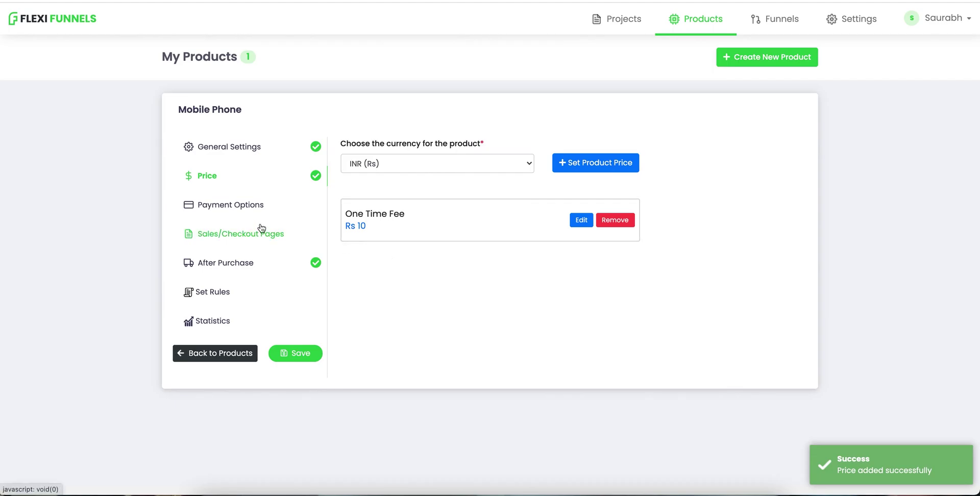
# Step: Connect Razorpay and Instamojo as the product's payment options
pyautogui.click(239, 202)
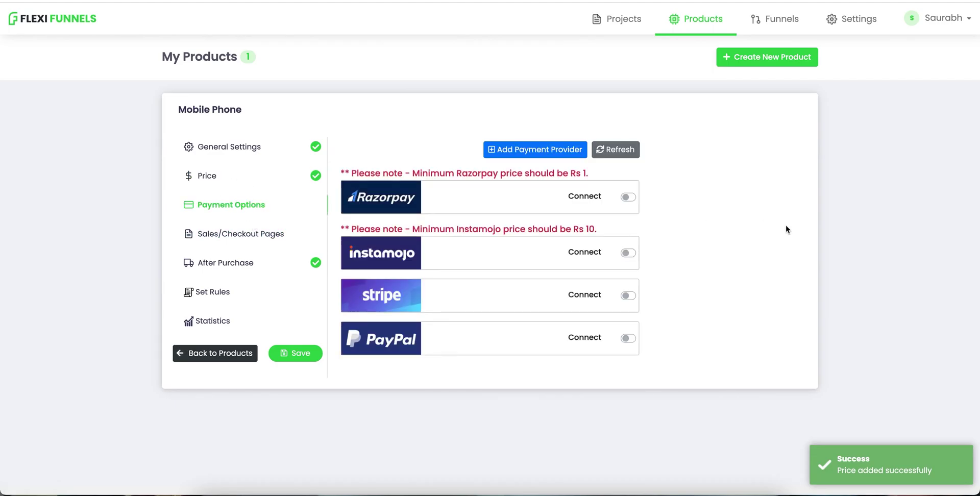
pyautogui.click(628, 197)
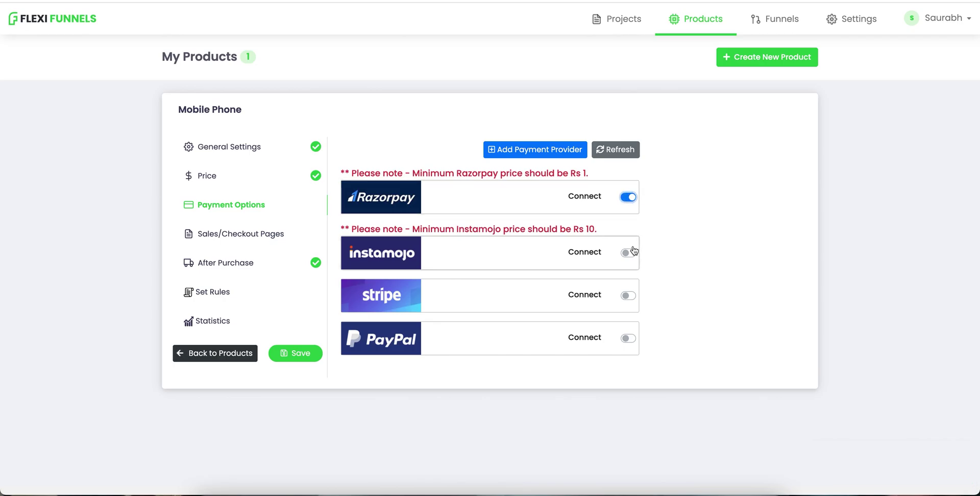
pyautogui.click(629, 253)
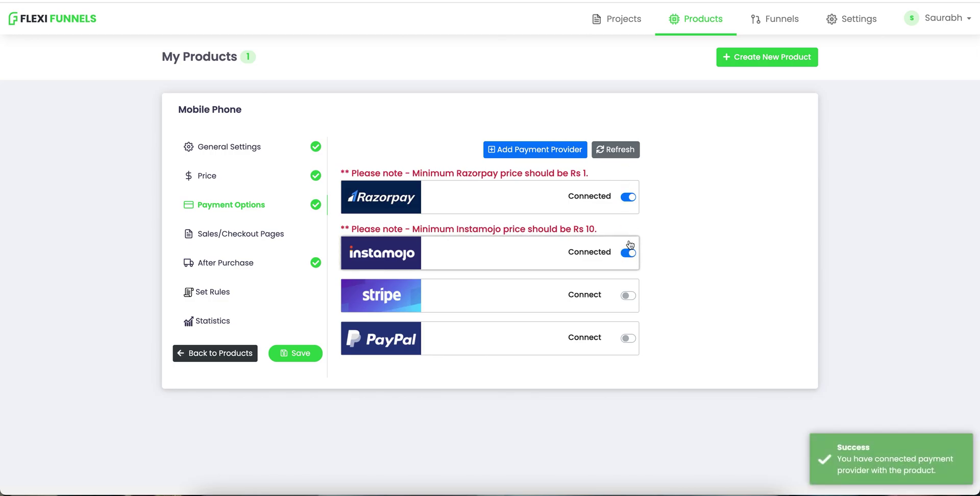
# Step: Review the minimum price notes for Razorpay and Instamojo in the payment options
pyautogui.moveTo(430, 173); pyautogui.dragTo(517, 177)
pyautogui.click(517, 178)
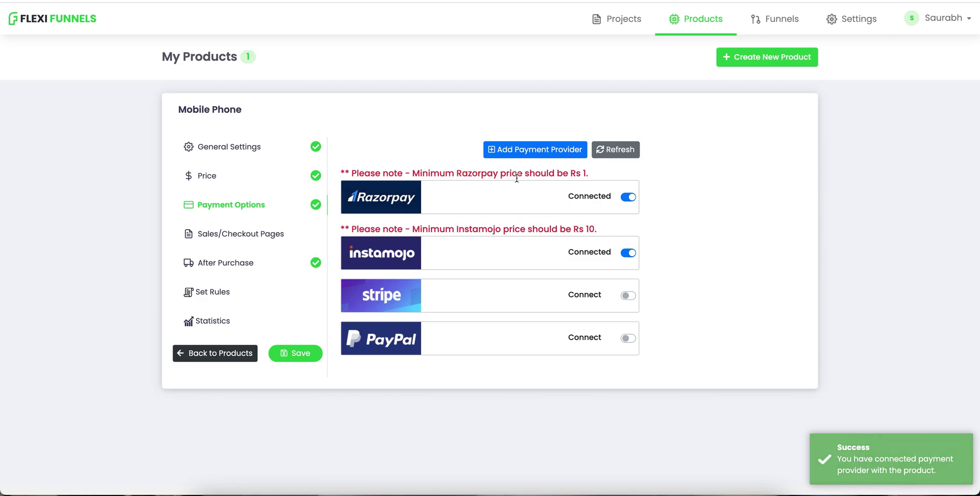
pyautogui.moveTo(463, 233); pyautogui.dragTo(560, 228)
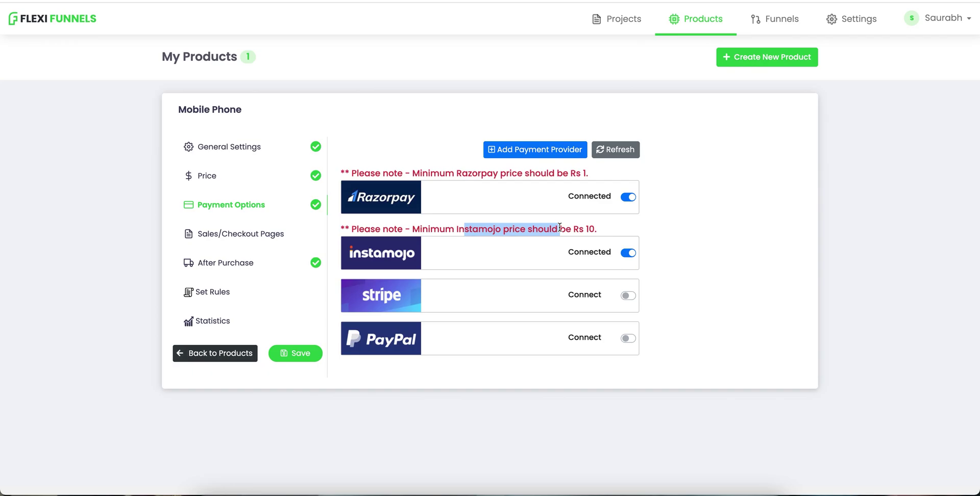
pyautogui.click(560, 227)
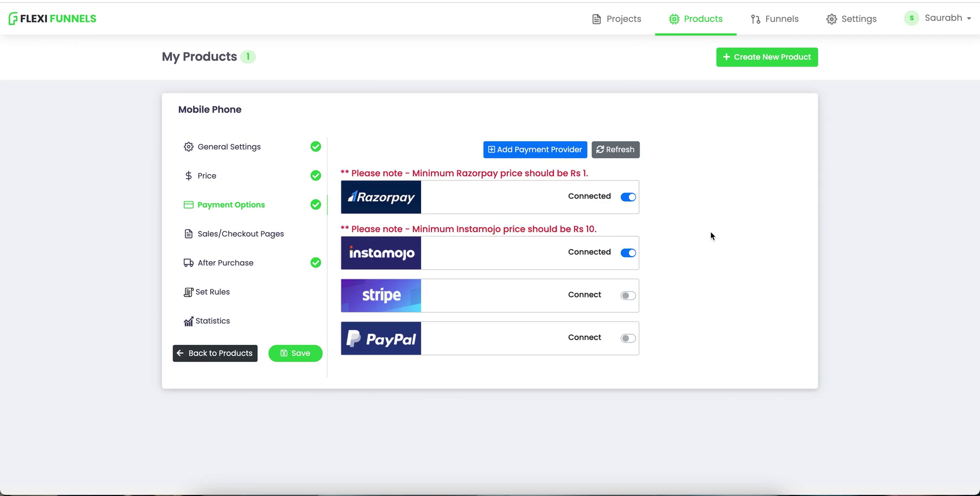
pyautogui.moveTo(550, 228); pyautogui.dragTo(457, 228)
pyautogui.click(456, 227)
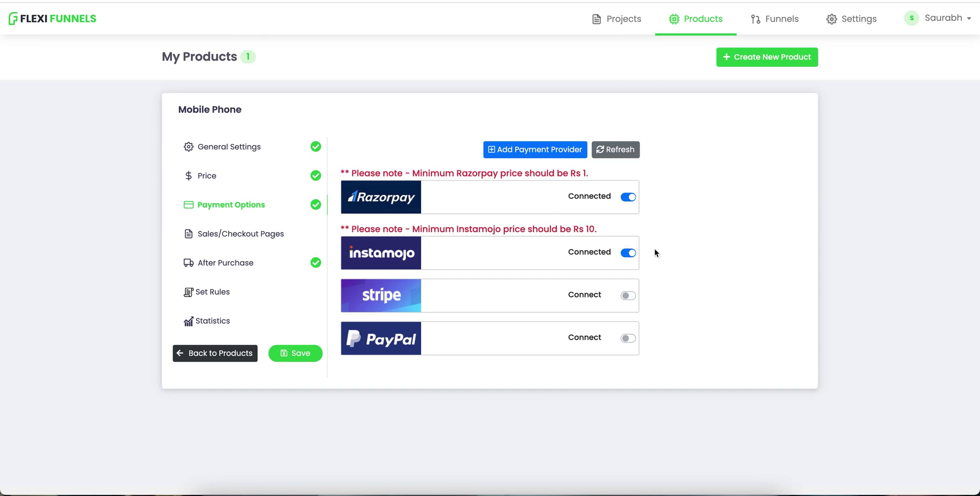
# Step: Assign the sb homepage from the Timeline Domination project as the product's sales page
pyautogui.click(225, 240)
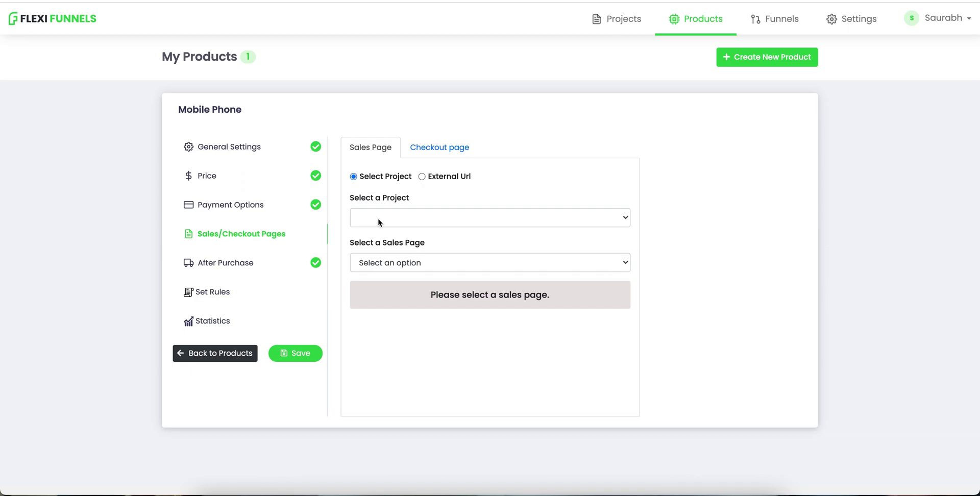
pyautogui.click(417, 222)
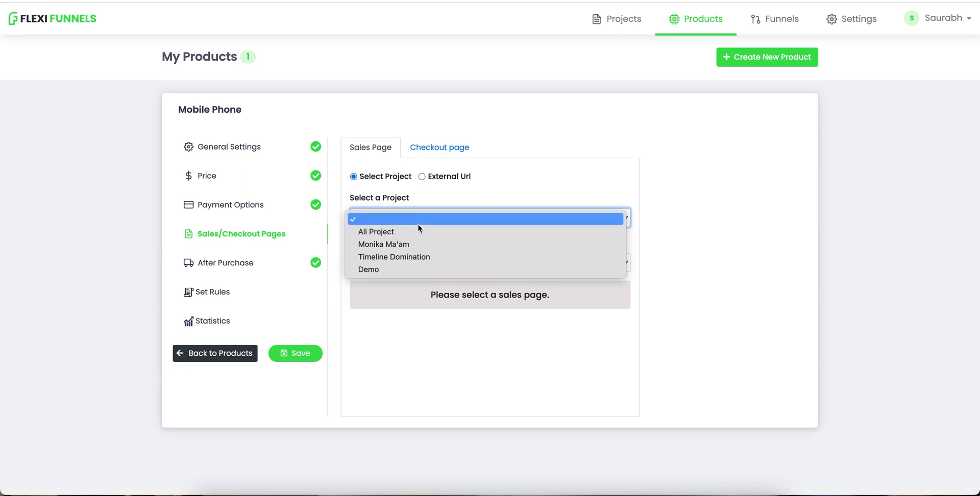
pyautogui.click(418, 257)
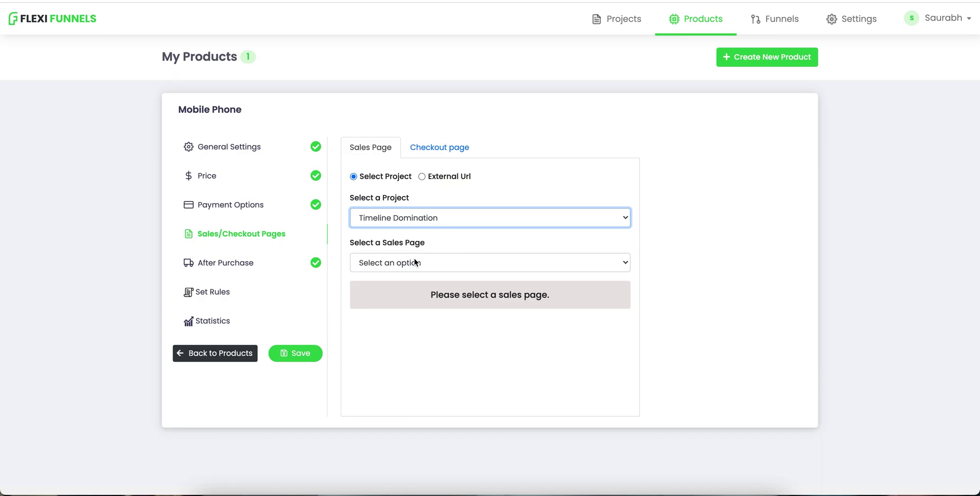
pyautogui.click(415, 262)
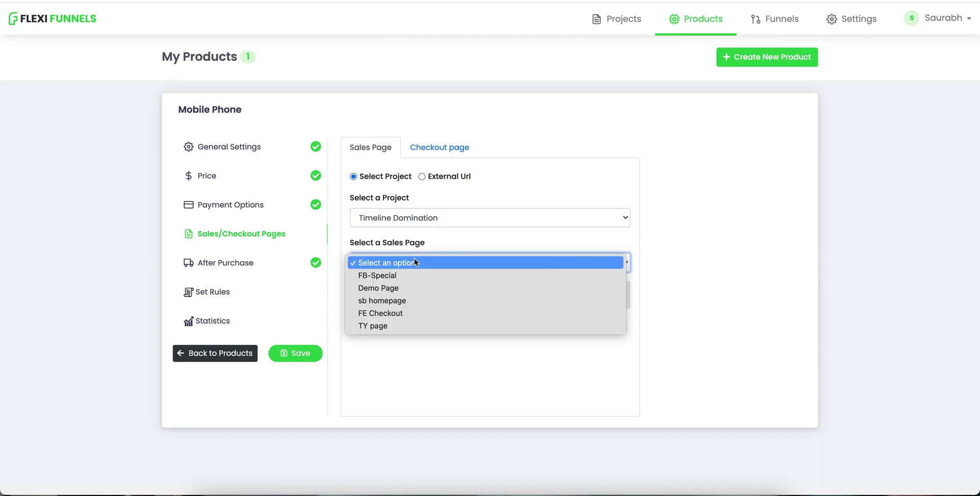
pyautogui.click(415, 301)
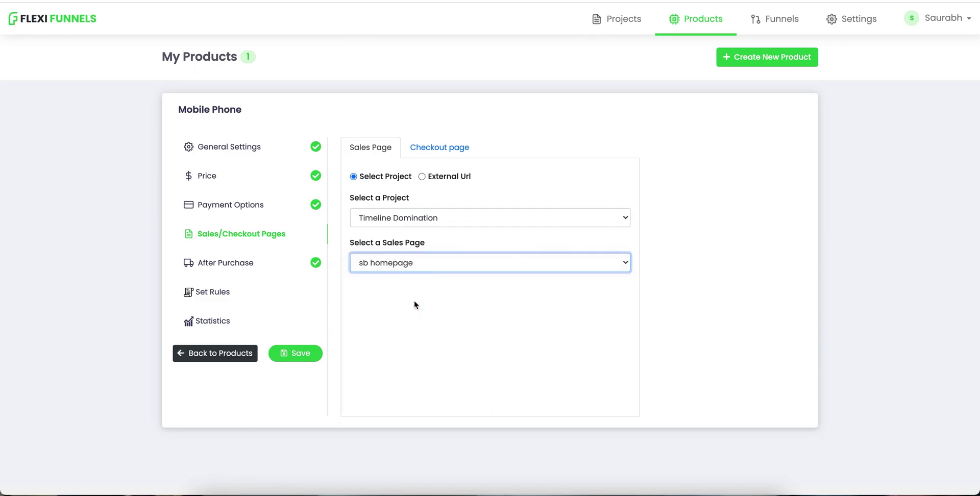
# Step: Assign the FE Checkout page from the Timeline Domination project as the product's checkout page
pyautogui.click(432, 149)
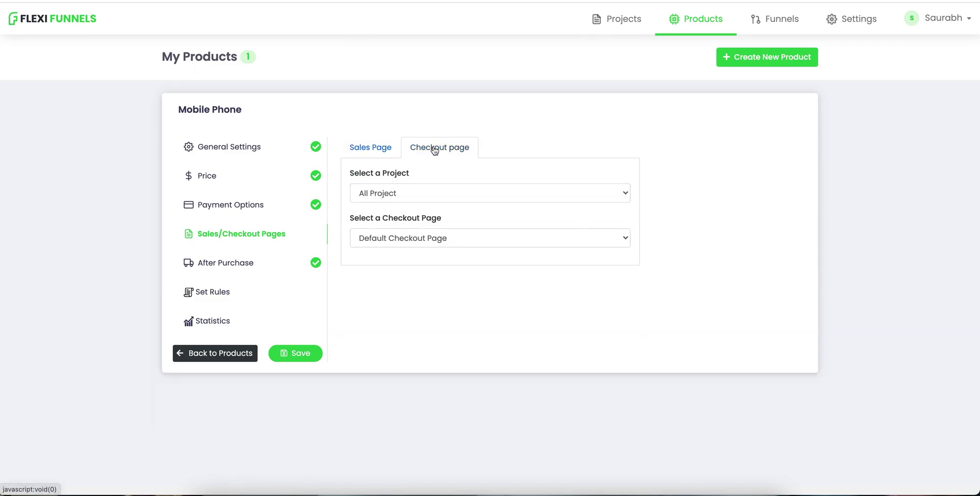
pyautogui.click(402, 191)
pyautogui.click(410, 218)
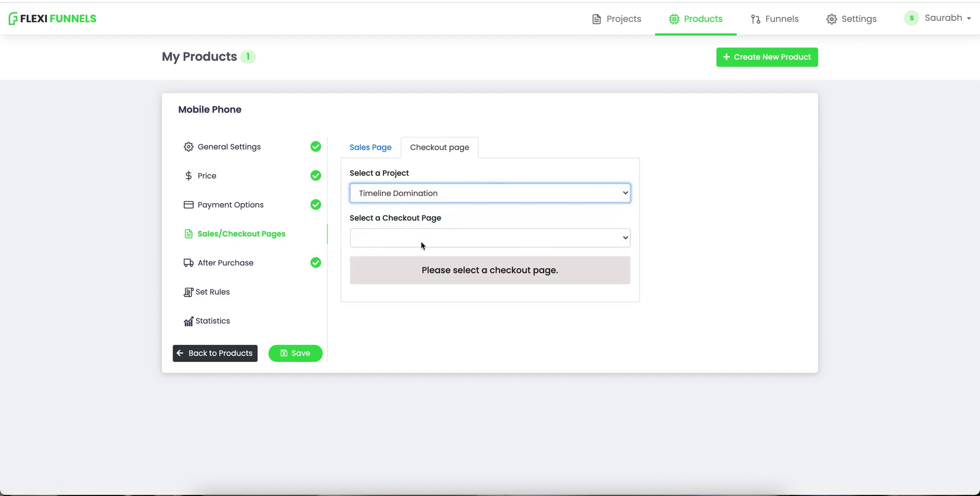
pyautogui.click(421, 239)
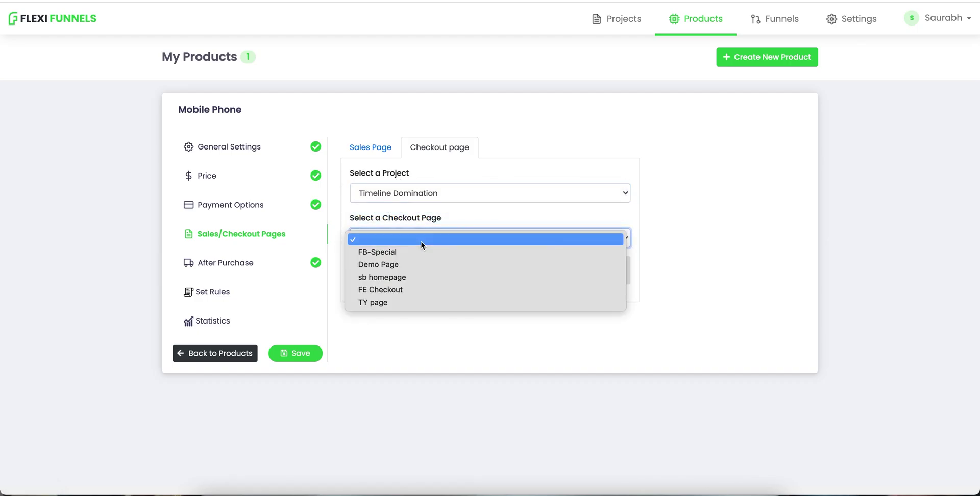
pyautogui.click(407, 291)
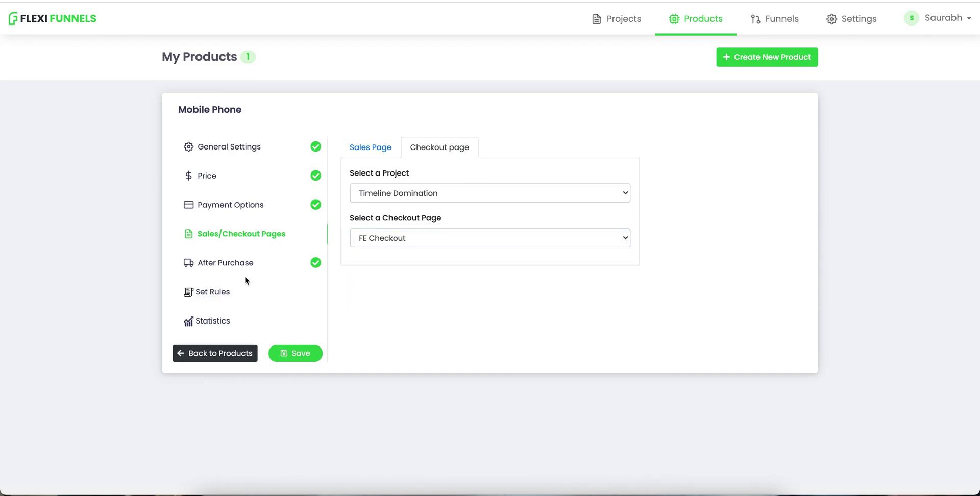
# Step: Fill in the support e-mail address in the product's After Purchase settings
pyautogui.click(262, 272)
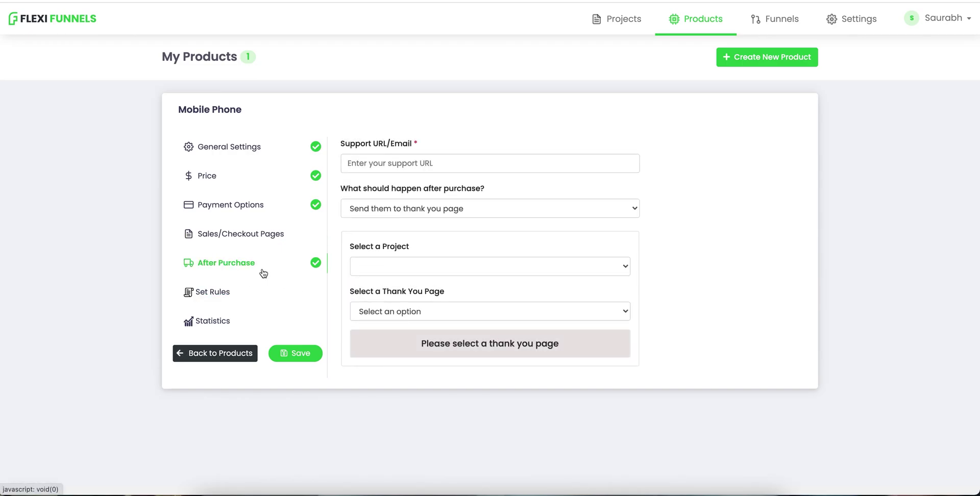
pyautogui.click(393, 161)
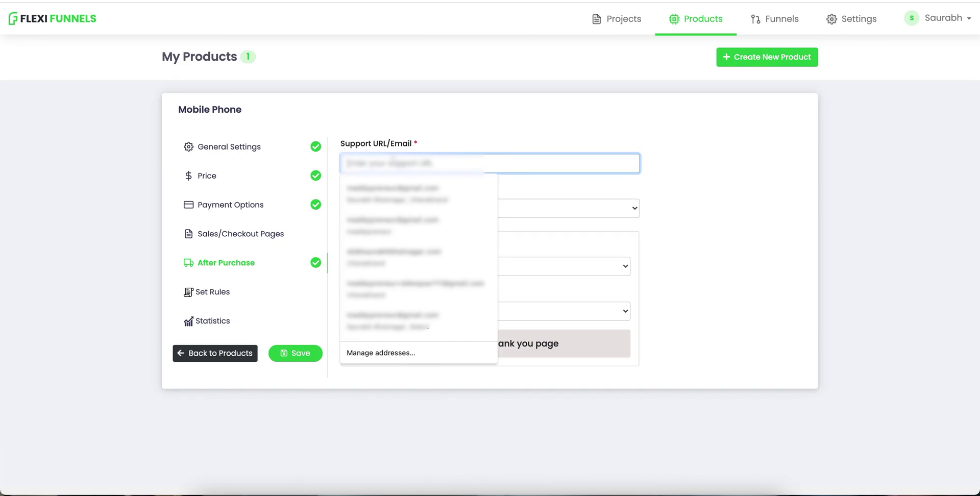
pyautogui.click(430, 259)
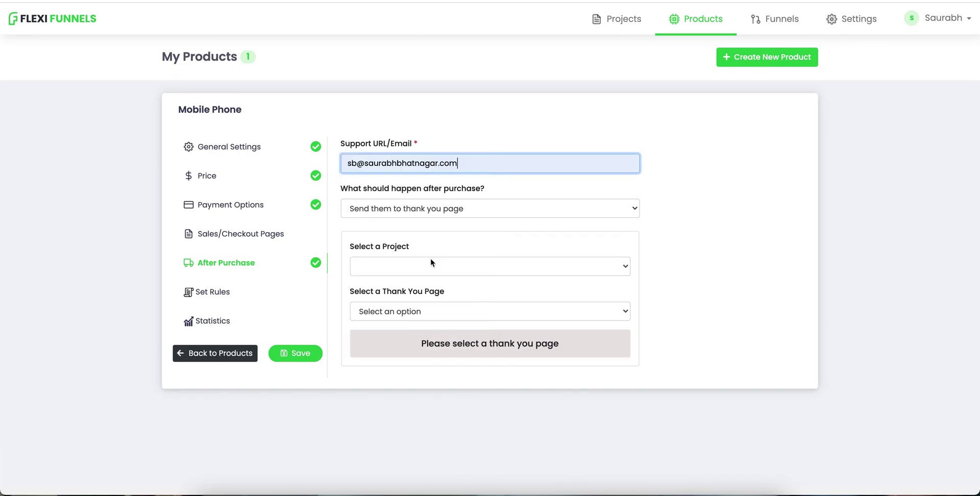
pyautogui.click(518, 182)
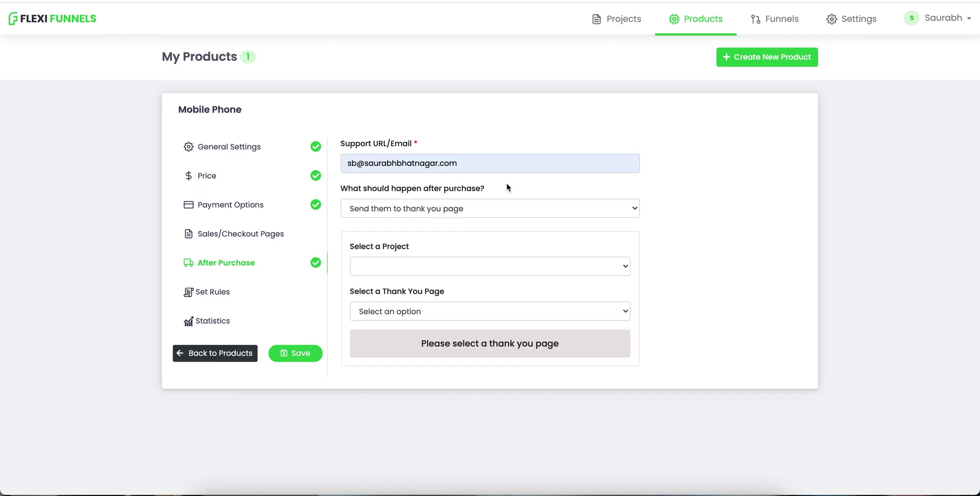
# Step: Assign the TY page from the Timeline Domination project as the thank-you page buyers are sent to after purchase
pyautogui.click(457, 210)
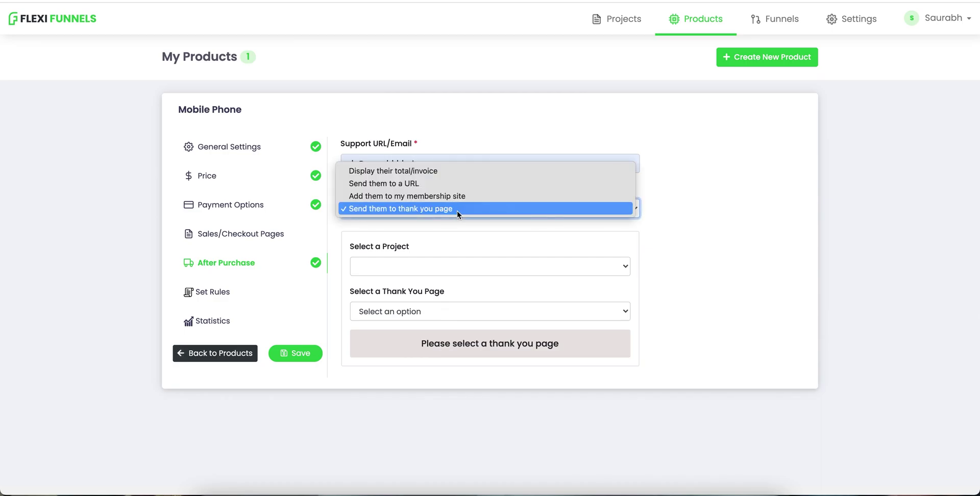
pyautogui.click(770, 213)
pyautogui.click(403, 266)
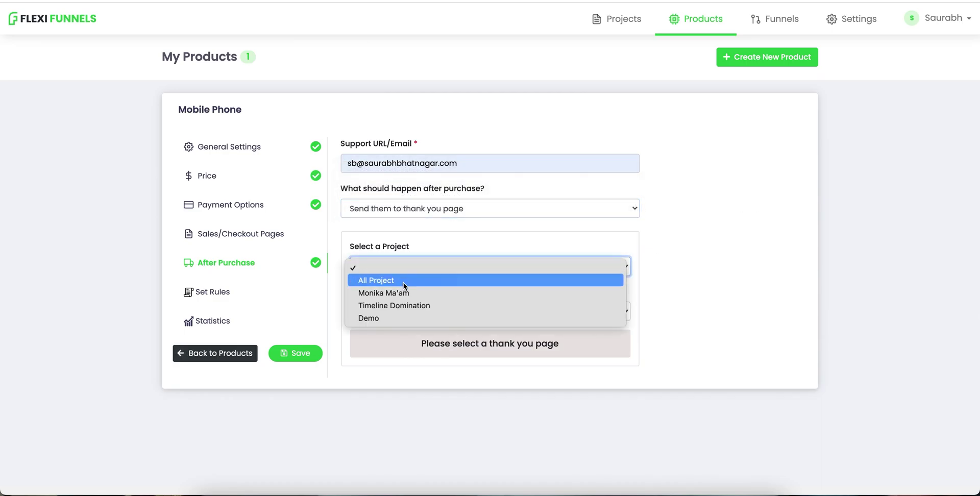
pyautogui.click(407, 304)
pyautogui.click(400, 311)
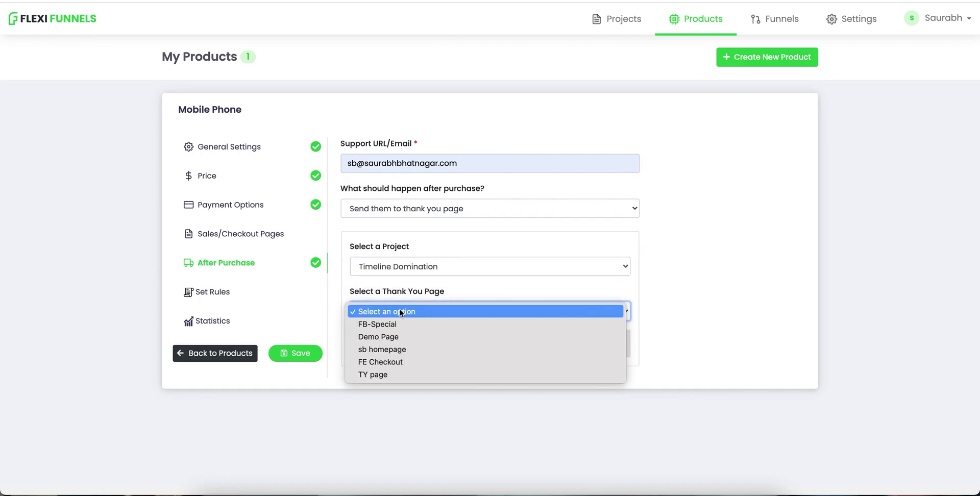
pyautogui.click(390, 372)
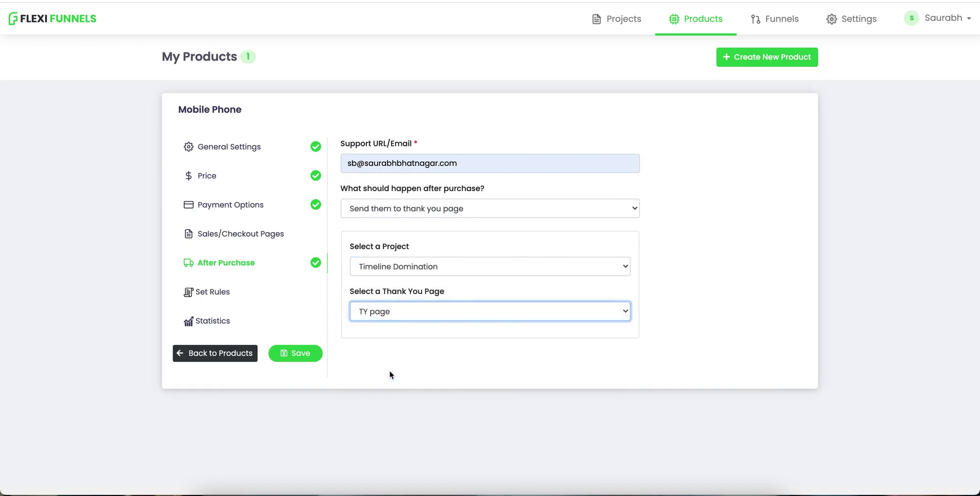
pyautogui.click(390, 371)
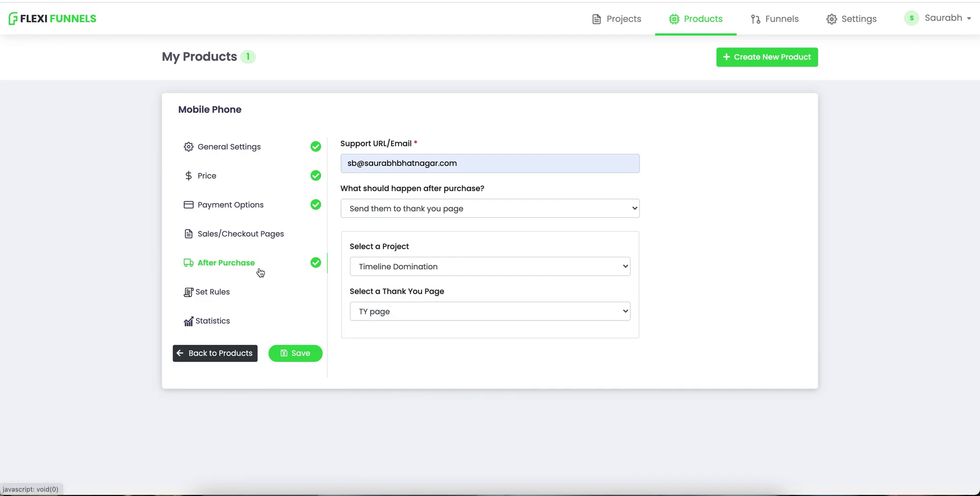
# Step: Add a product rule that adds buyers under all pricing options to the Test List through ActiveCampaign - SB AC
pyautogui.click(203, 293)
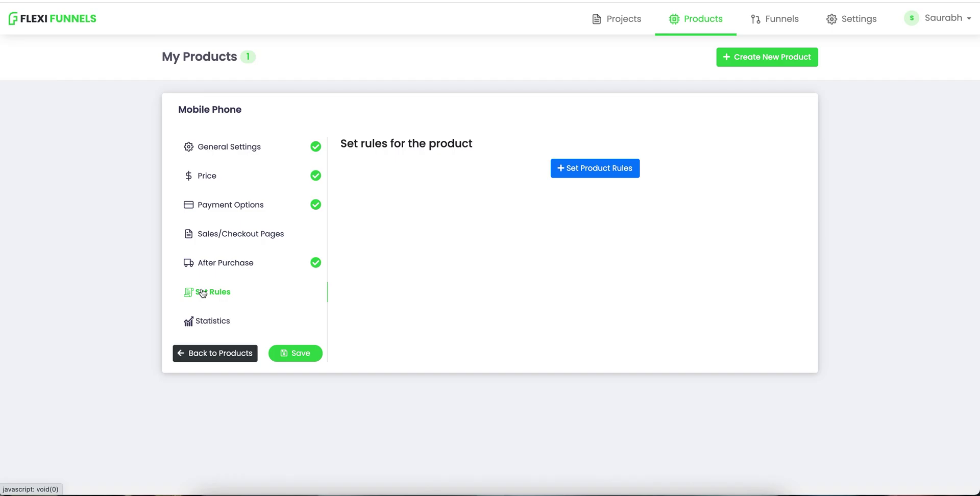
pyautogui.click(568, 169)
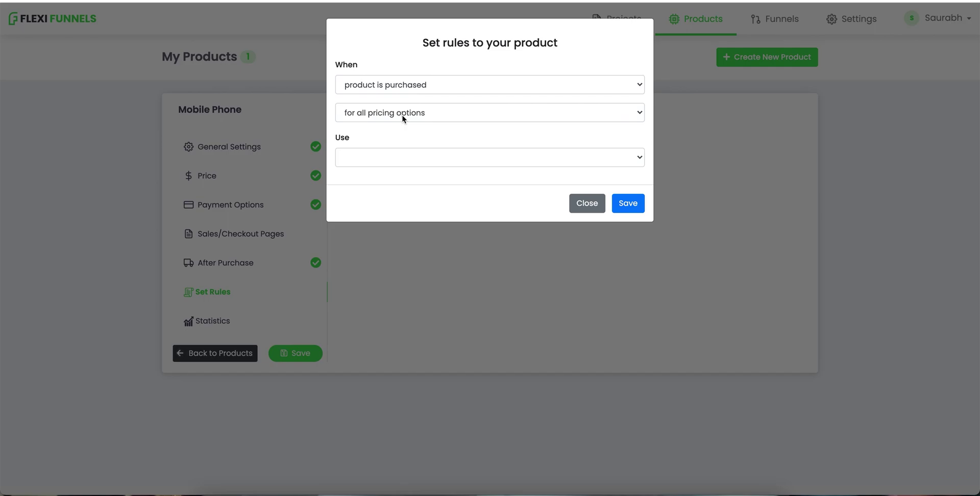
pyautogui.click(388, 160)
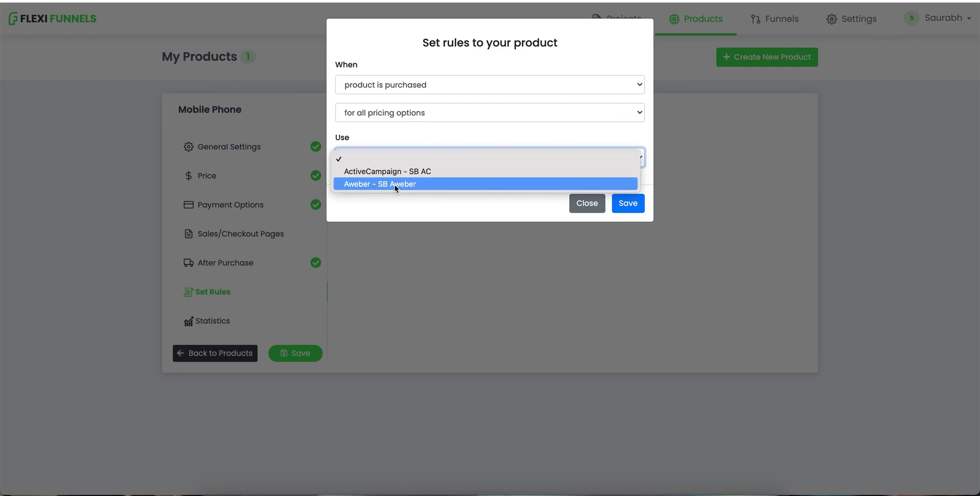
pyautogui.click(432, 172)
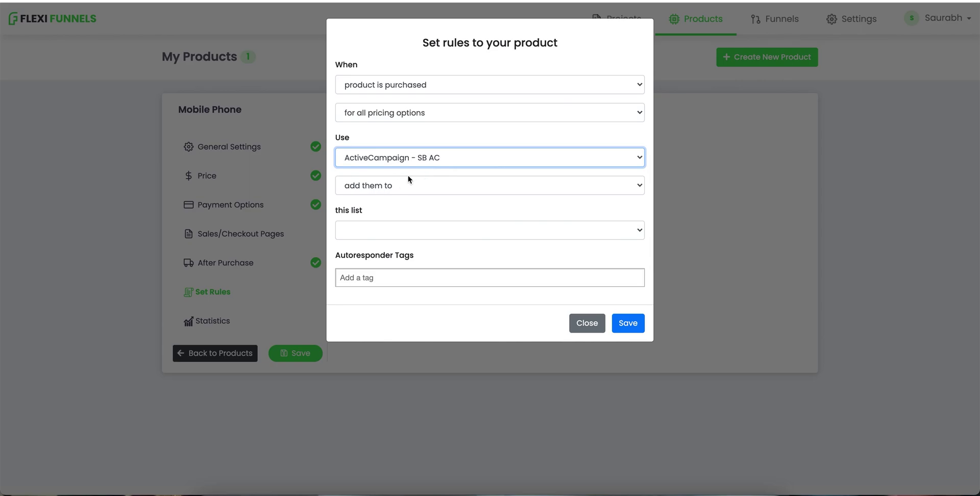
pyautogui.click(391, 187)
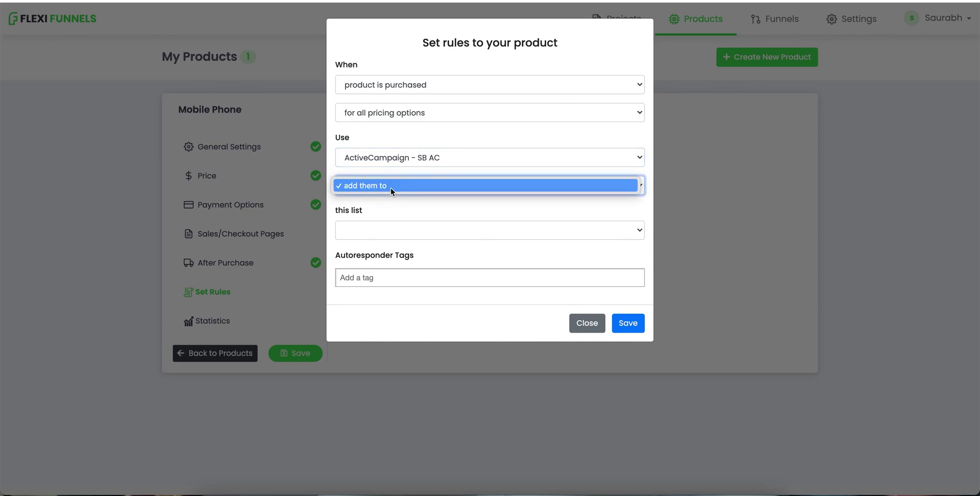
pyautogui.click(390, 234)
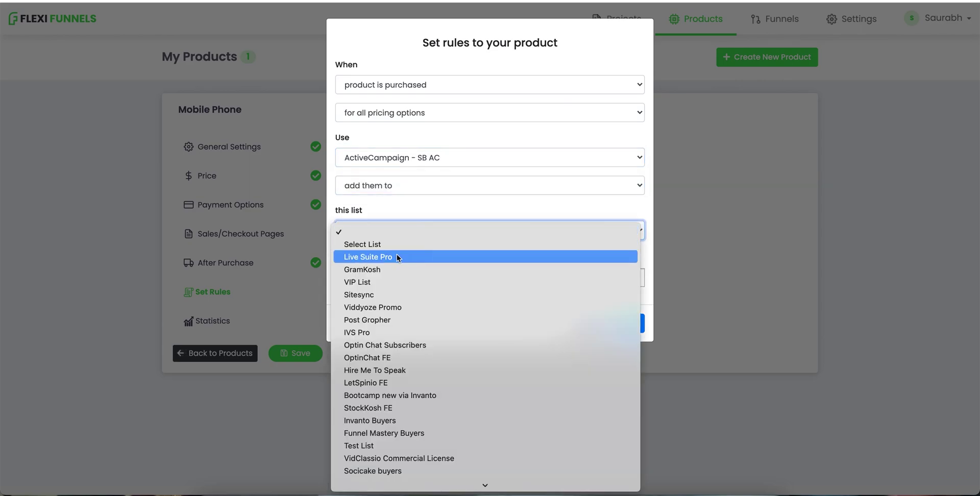
pyautogui.scroll(-15, 391, 346)
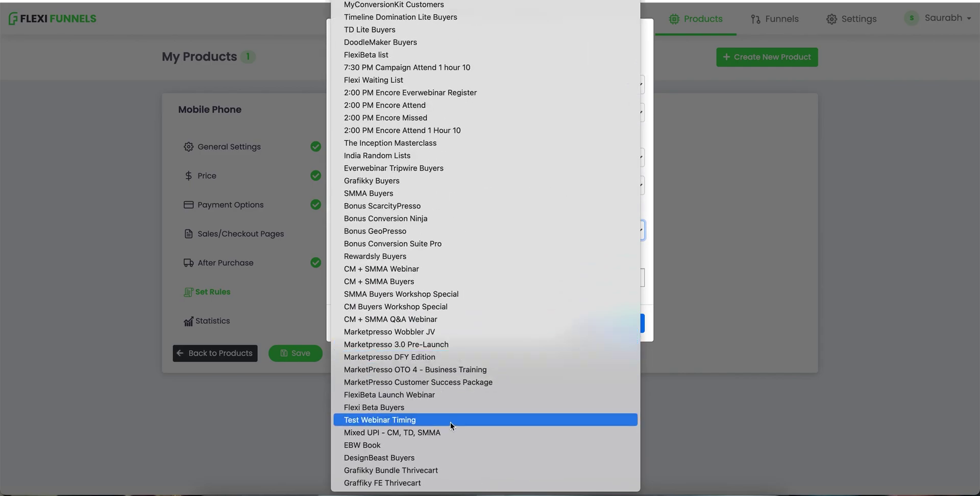
pyautogui.scroll(8, 451, 423)
pyautogui.scroll(10, 473, 304)
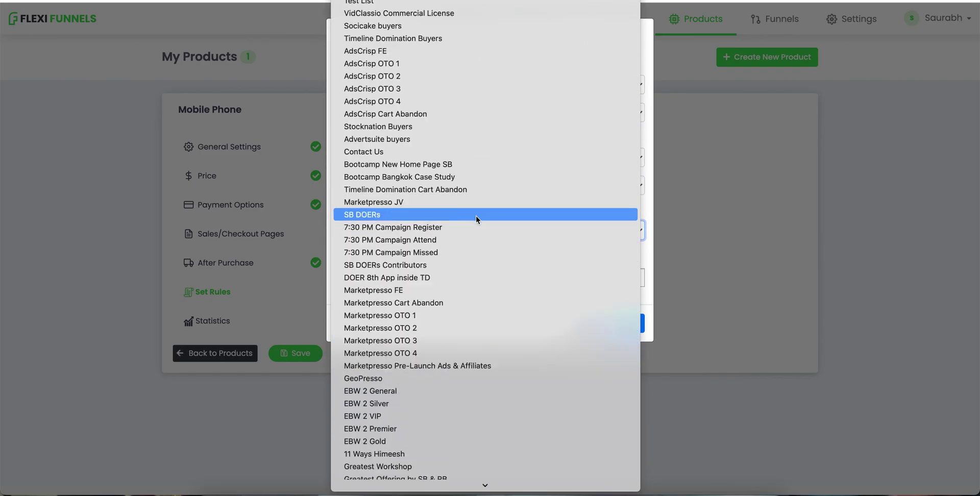
pyautogui.click(475, 154)
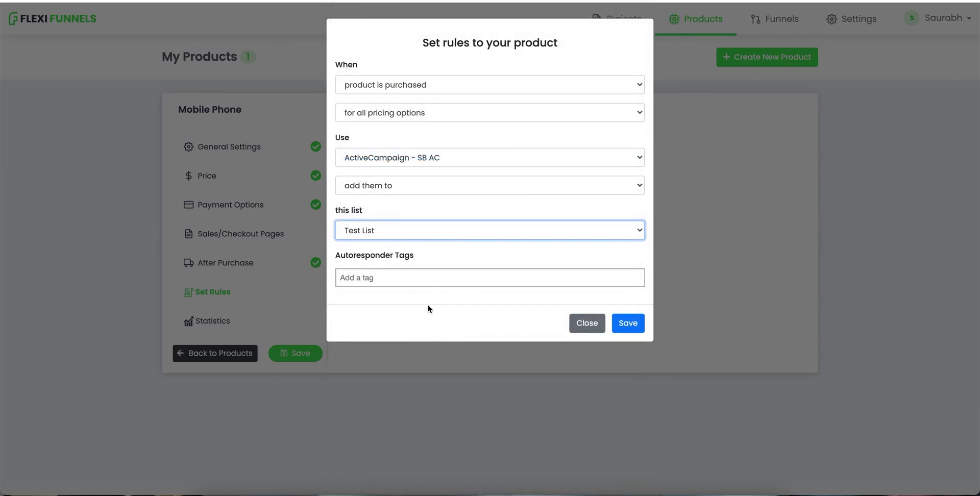
pyautogui.click(428, 305)
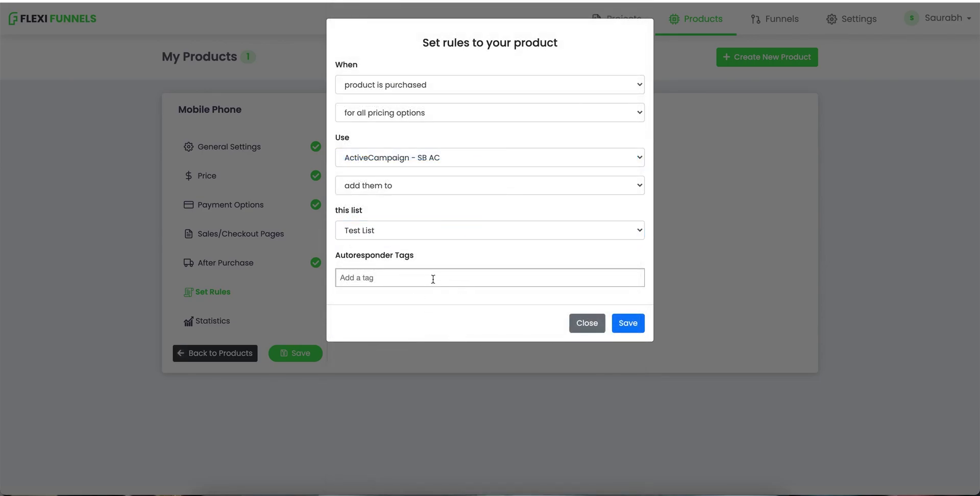
pyautogui.click(627, 324)
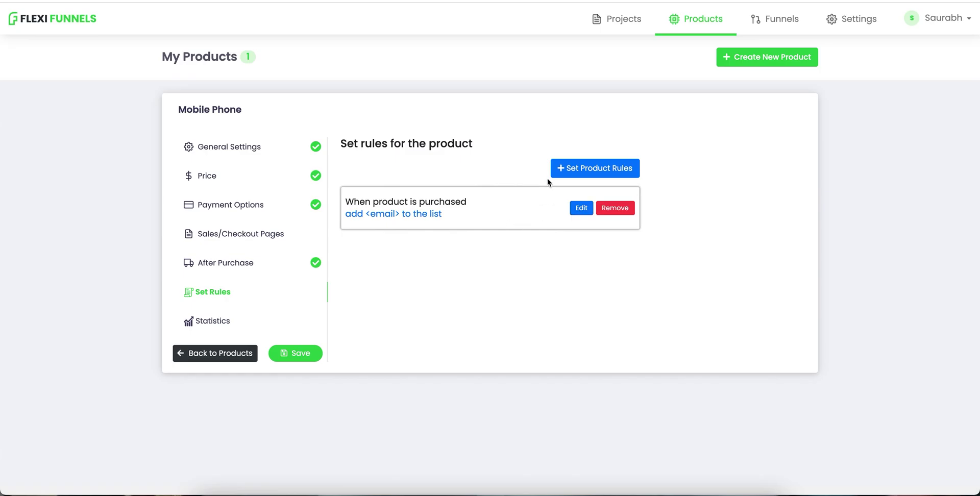
# Step: Add a second purchase rule using Aweber - SB Aweber with its Test List, and save the product
pyautogui.click(573, 167)
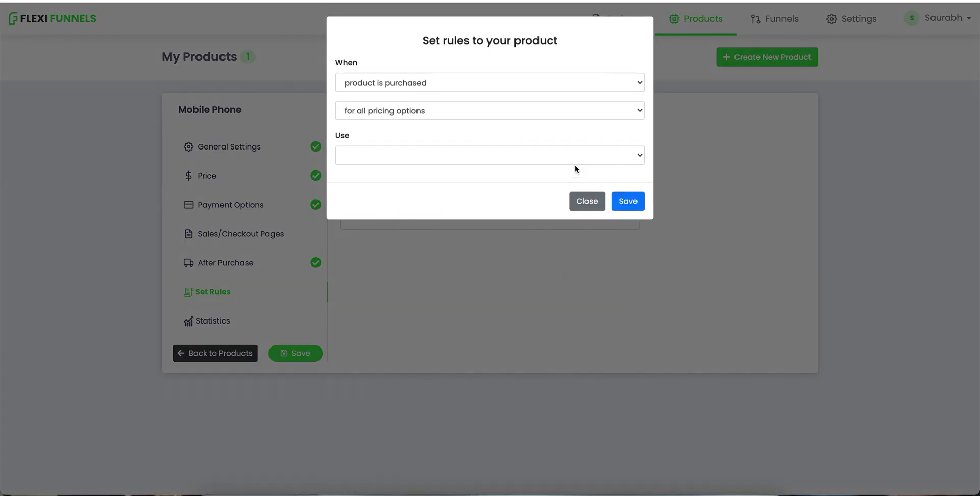
pyautogui.click(411, 163)
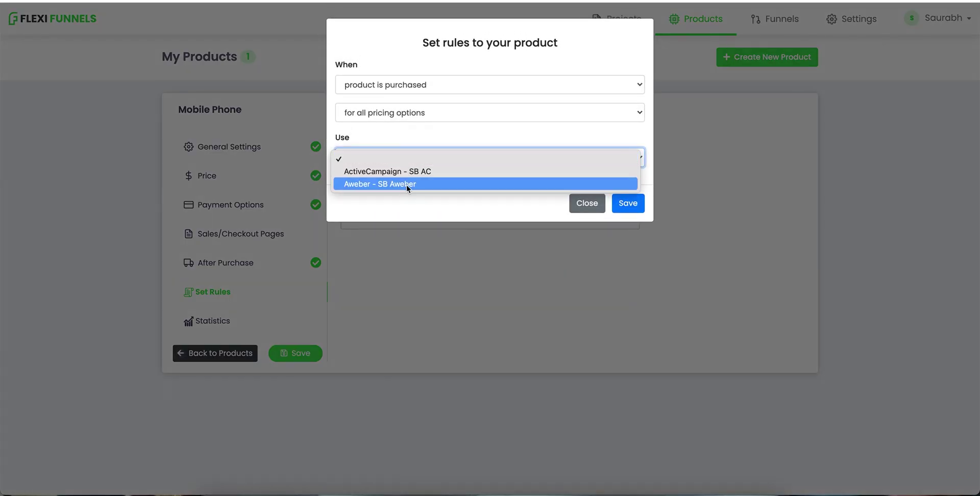
pyautogui.click(407, 185)
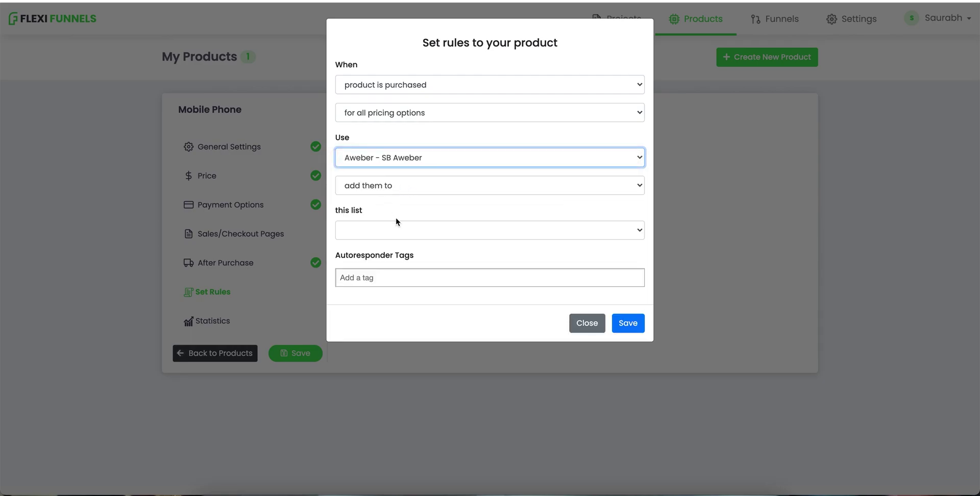
pyautogui.click(399, 228)
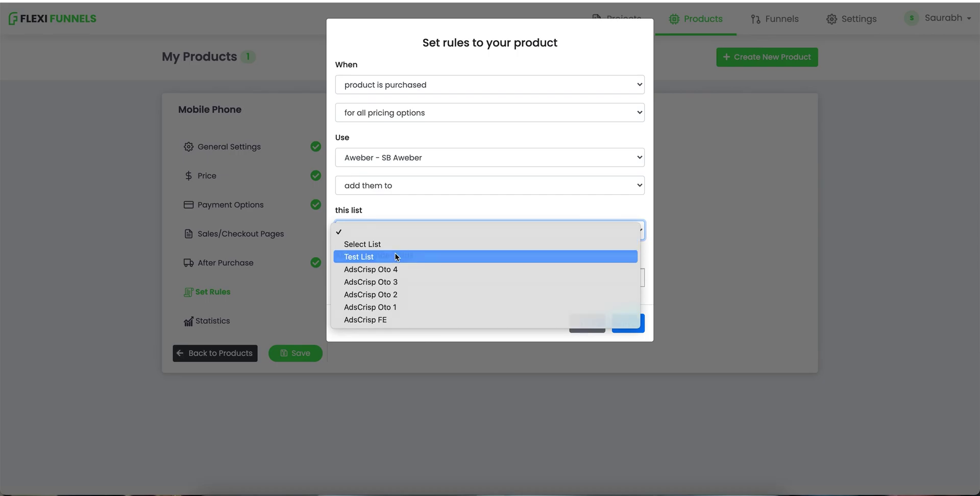
pyautogui.click(396, 257)
pyautogui.click(627, 322)
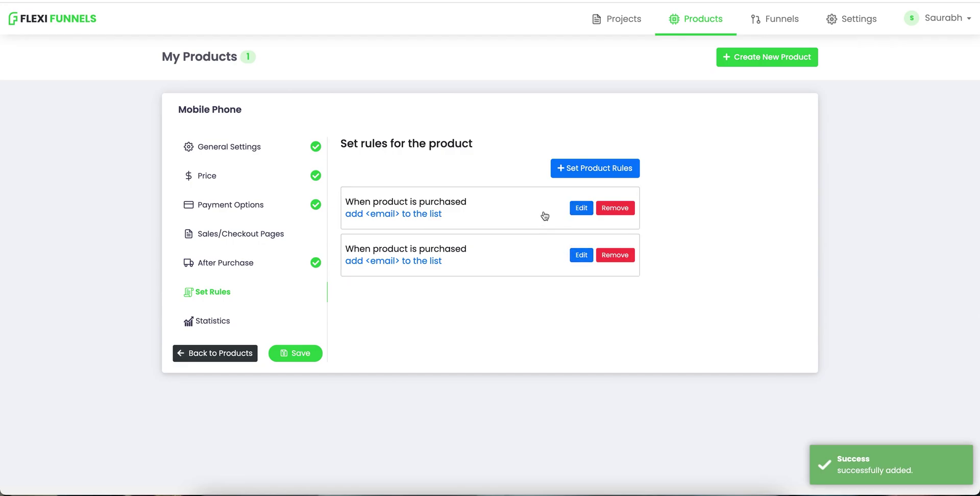
pyautogui.click(304, 352)
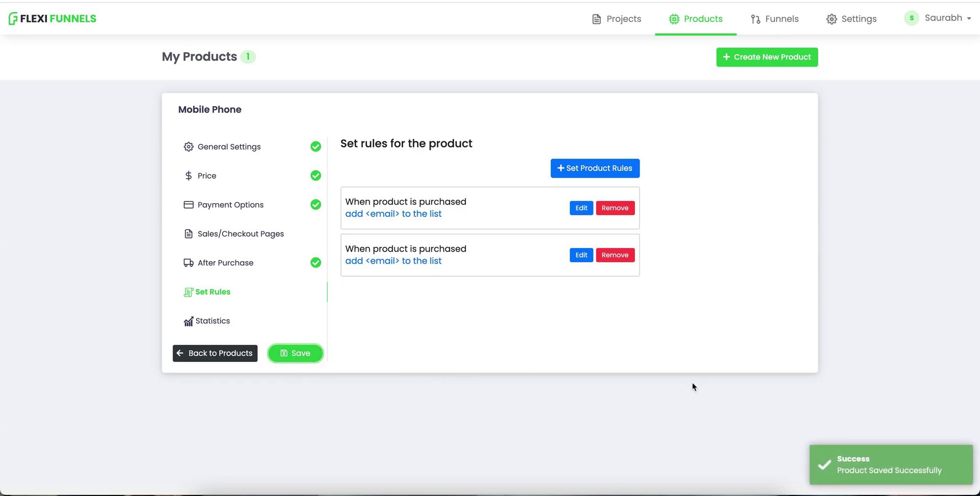
pyautogui.click(691, 18)
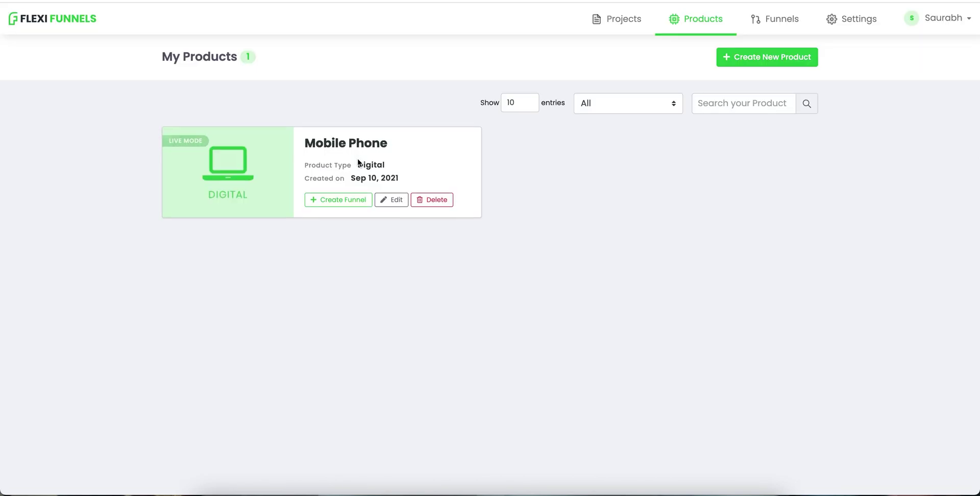
# Step: Open the sb homepage of the Timeline Domination project in the page editor
pyautogui.click(610, 35)
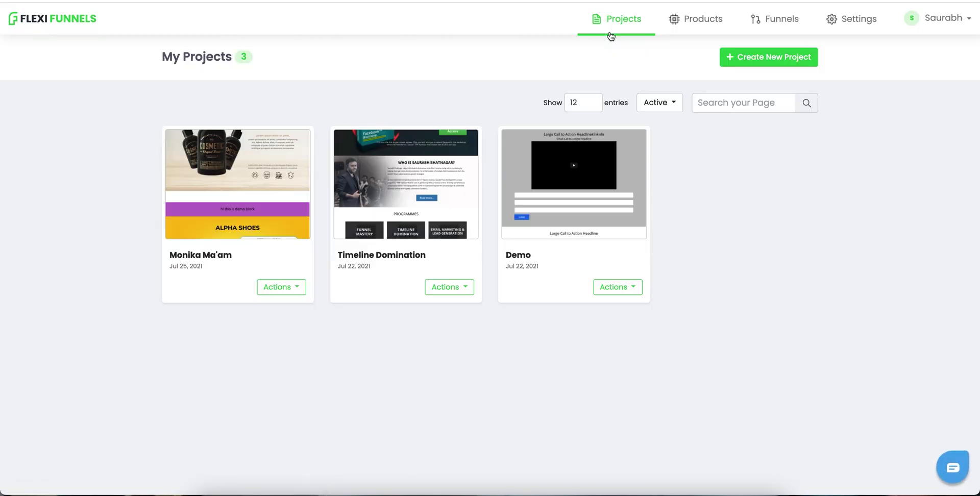
pyautogui.click(447, 290)
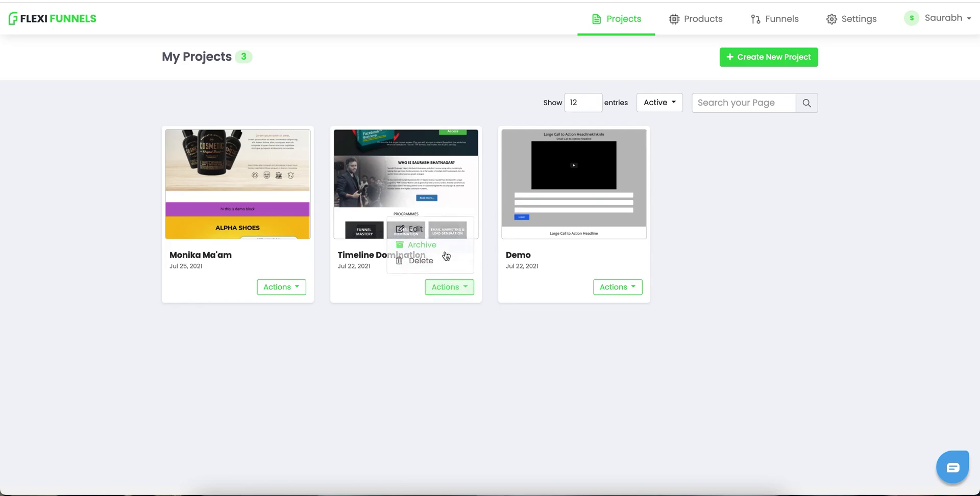
pyautogui.click(434, 229)
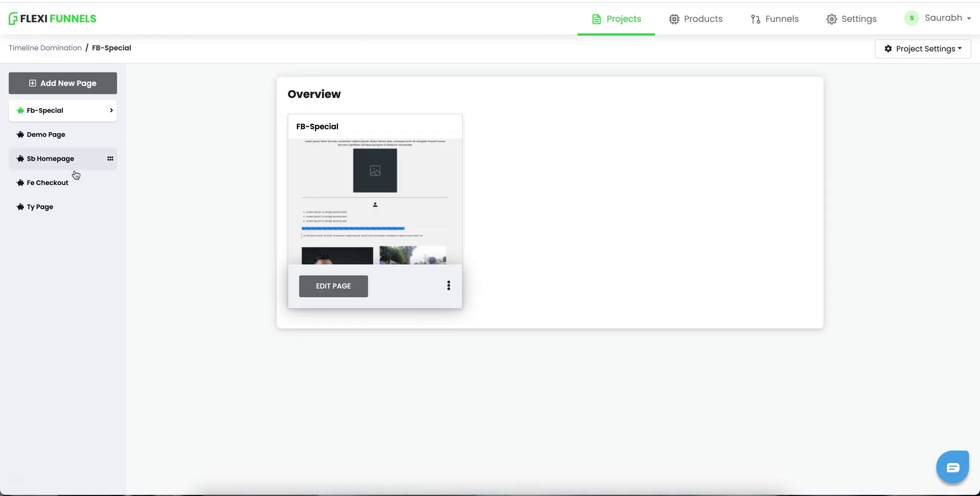
pyautogui.click(60, 165)
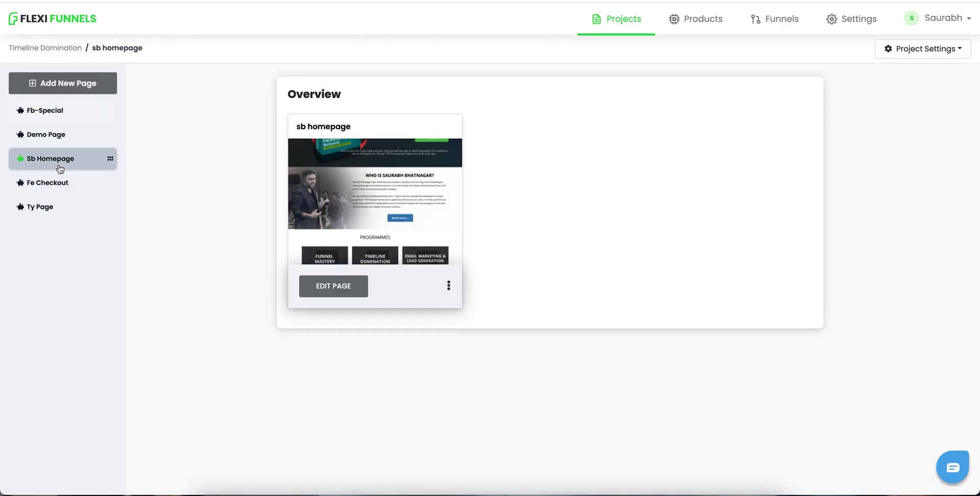
pyautogui.click(333, 287)
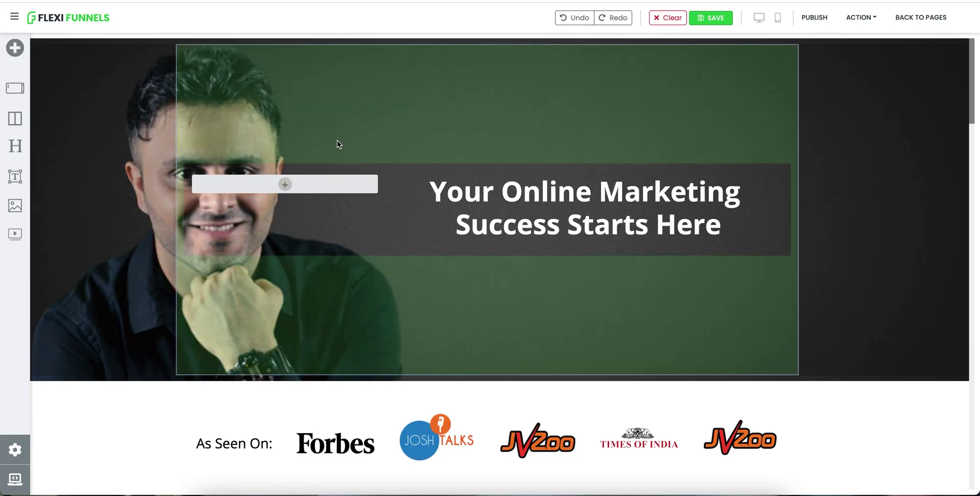
# Step: Set the blue Click Here to Get Access button's action to Go To Next Step In Product, using the Mobile Phone product
pyautogui.scroll(-10, 952, 230)
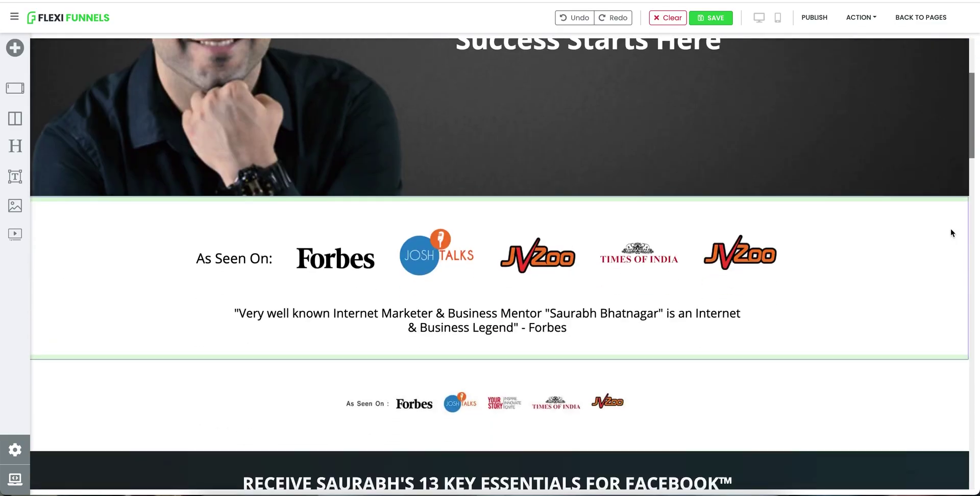
pyautogui.scroll(-1, 950, 228)
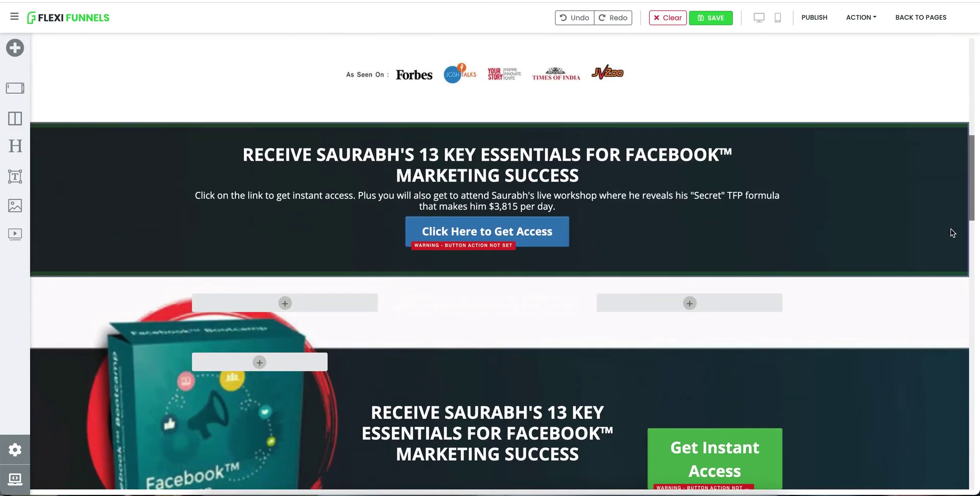
pyautogui.click(562, 244)
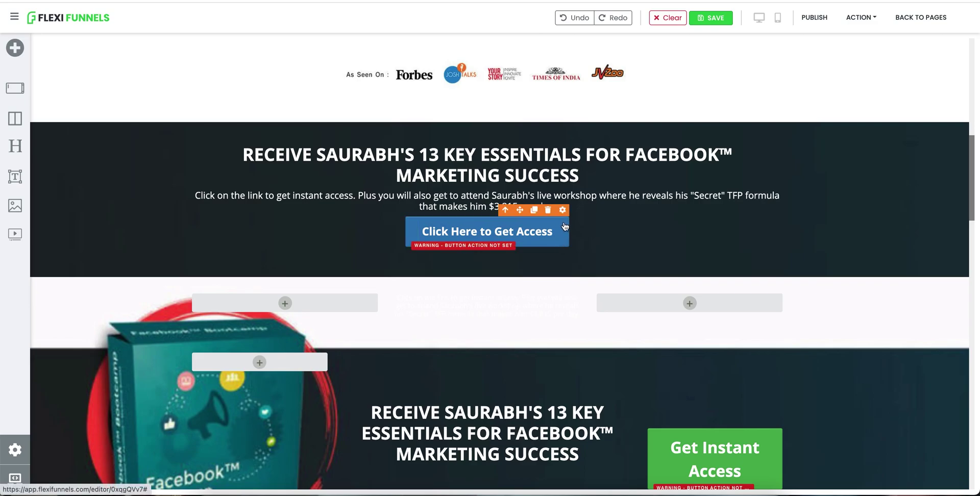
pyautogui.click(563, 211)
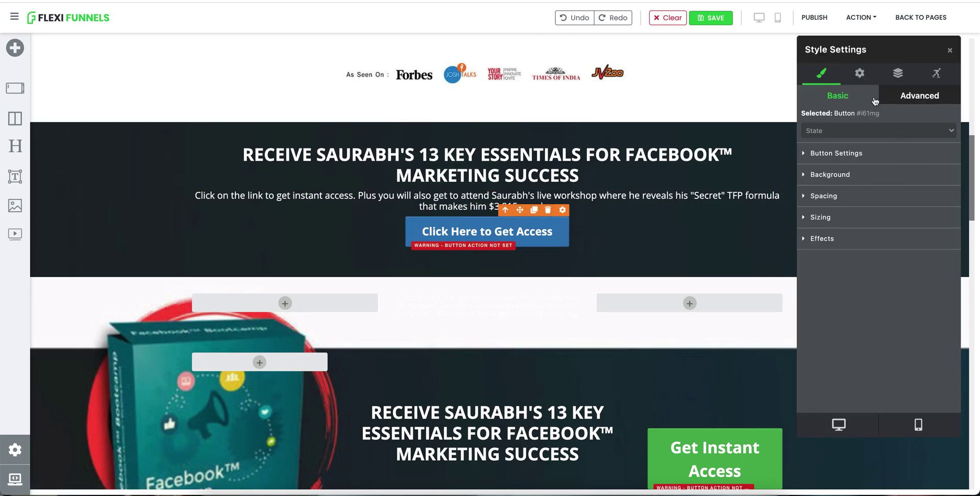
pyautogui.click(860, 73)
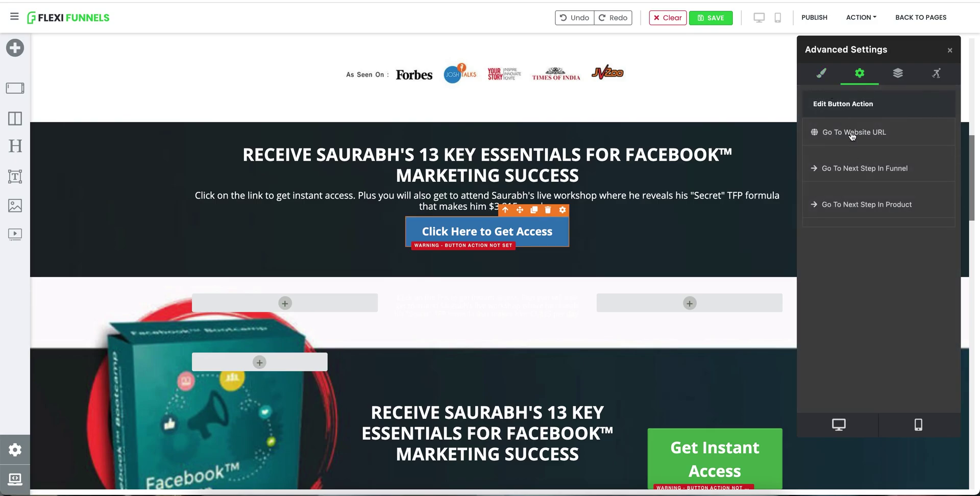
pyautogui.click(849, 205)
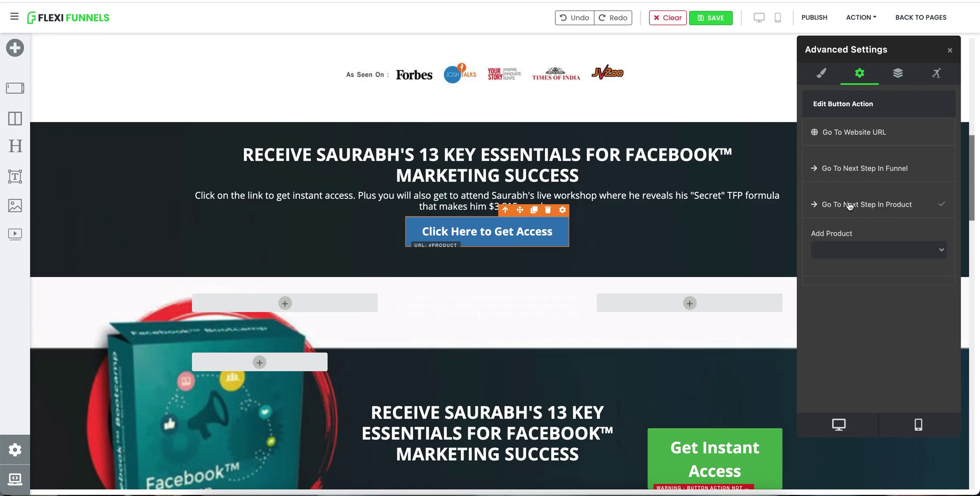
pyautogui.click(849, 242)
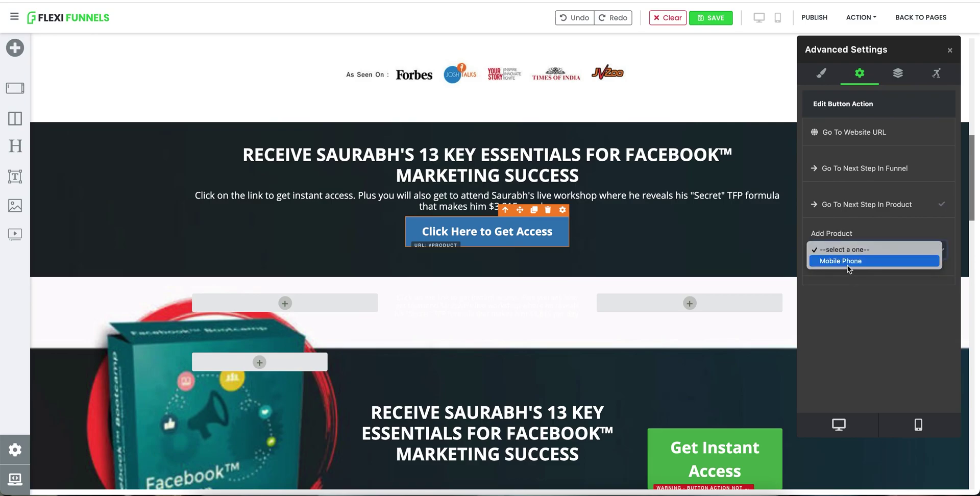
pyautogui.click(847, 262)
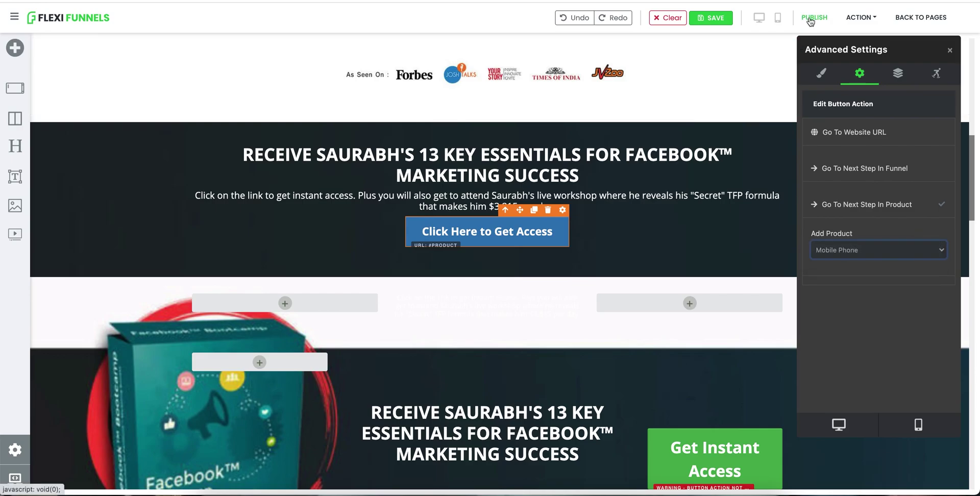
# Step: Publish the homepage with the new button action
pyautogui.click(811, 20)
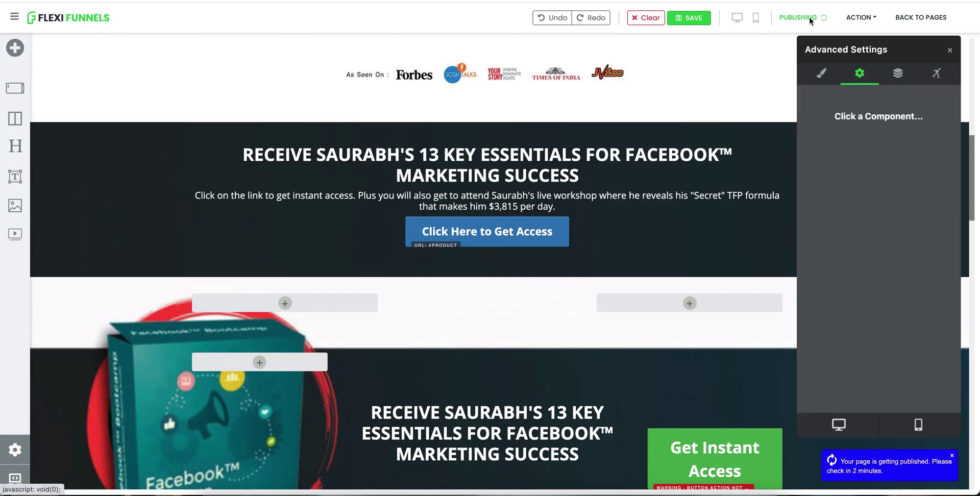
pyautogui.scroll(4, 661, 194)
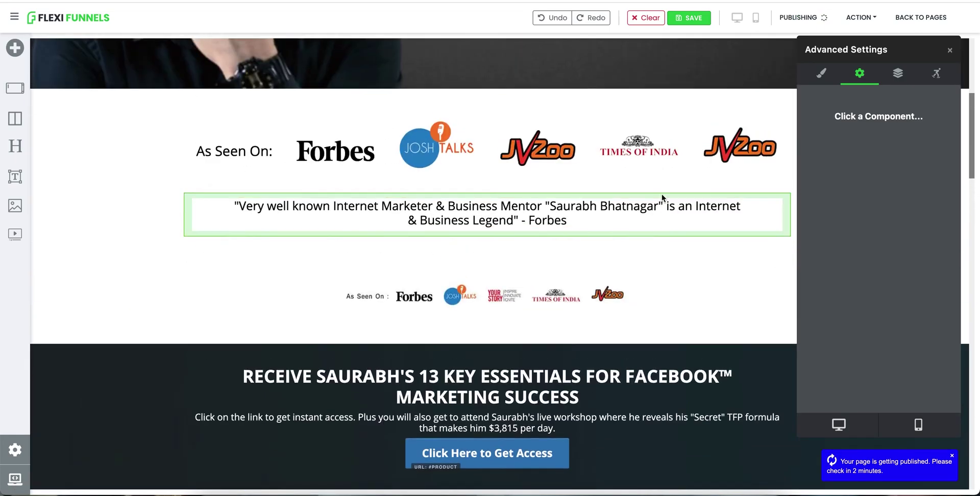
pyautogui.scroll(2, 661, 194)
pyautogui.scroll(4, 662, 194)
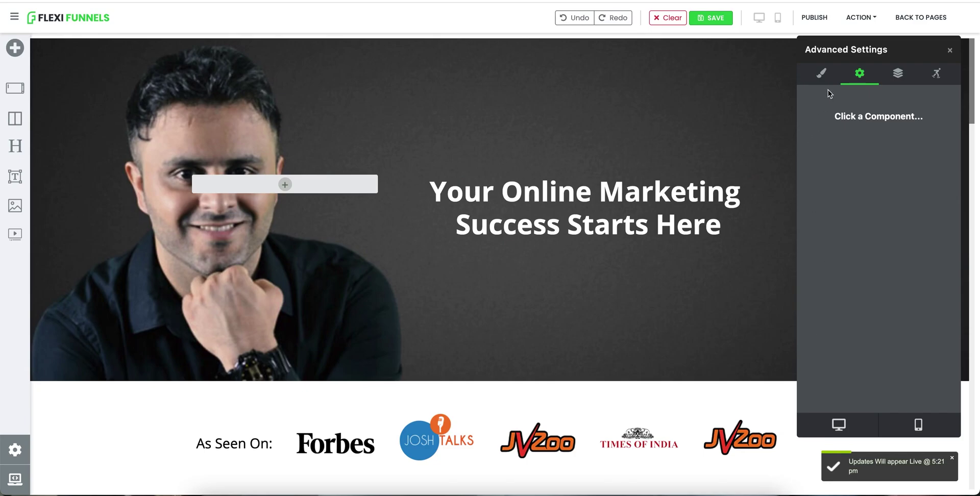
# Step: Open the page's published URL and look through it for the section with the product-linked button
pyautogui.click(860, 17)
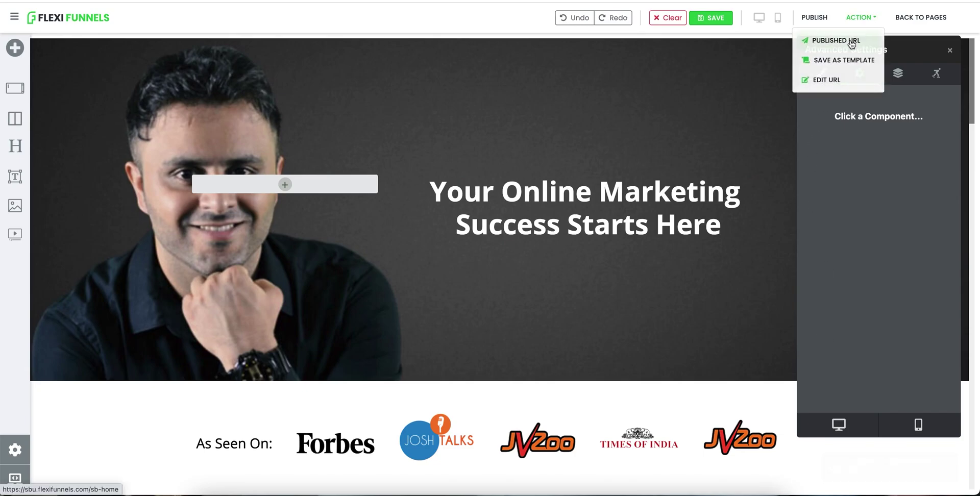
pyautogui.click(851, 41)
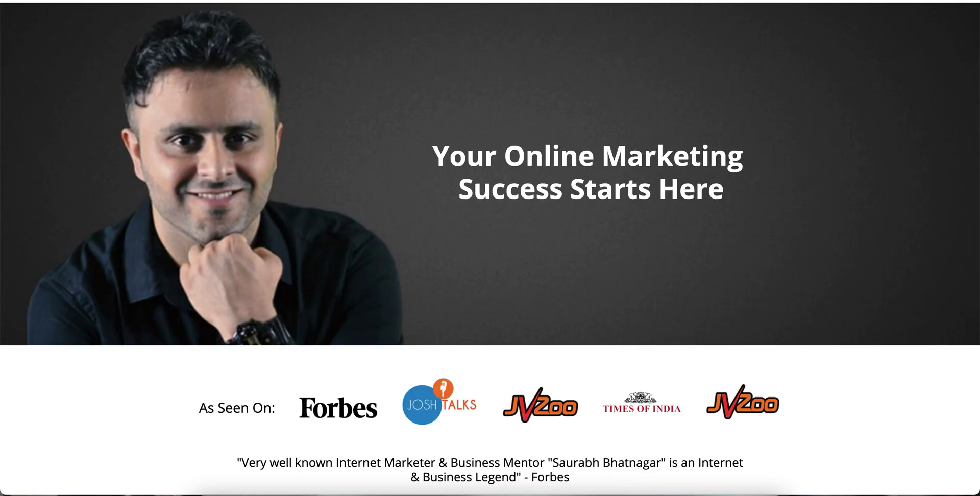
pyautogui.scroll(-13, 393, 220)
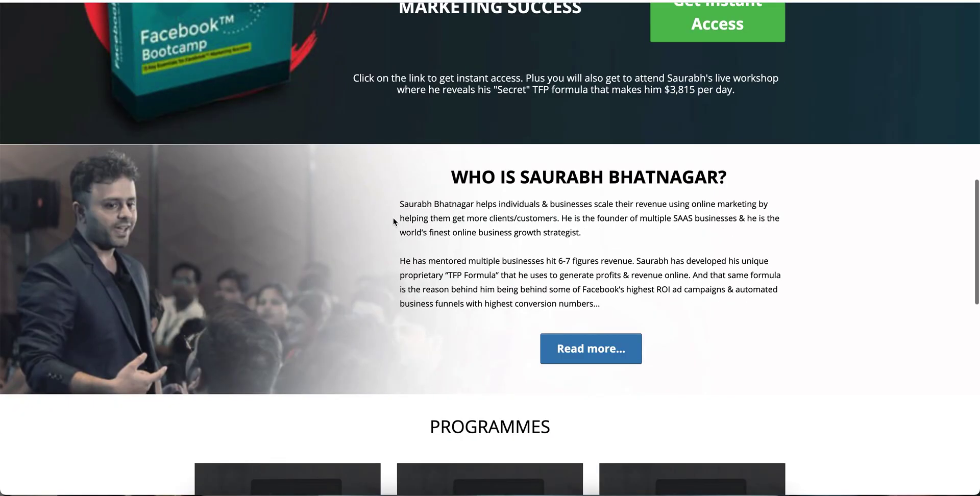
pyautogui.scroll(8, 393, 220)
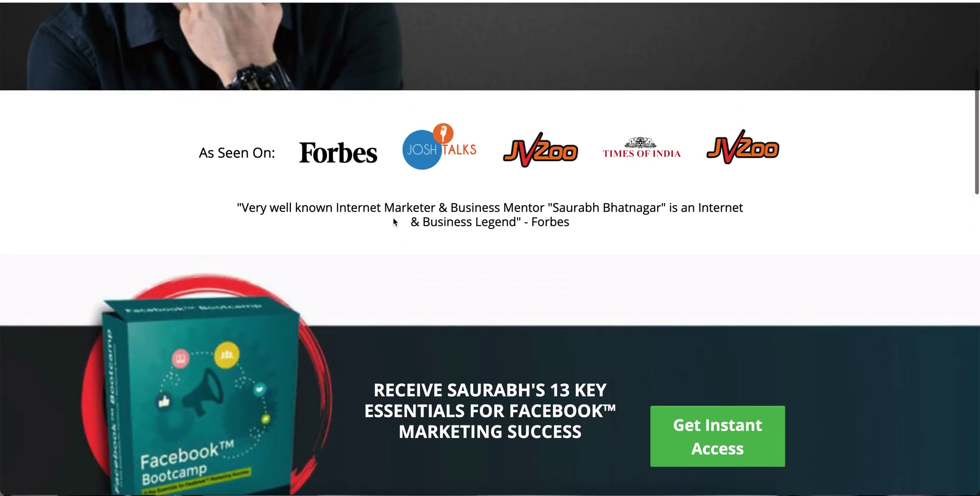
pyautogui.scroll(5, 393, 221)
pyautogui.scroll(-12, 393, 222)
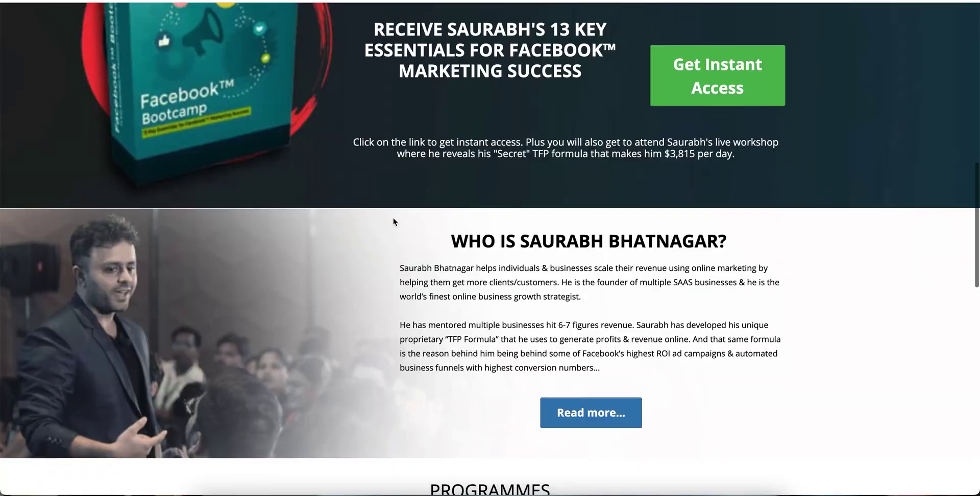
pyautogui.scroll(12, 393, 219)
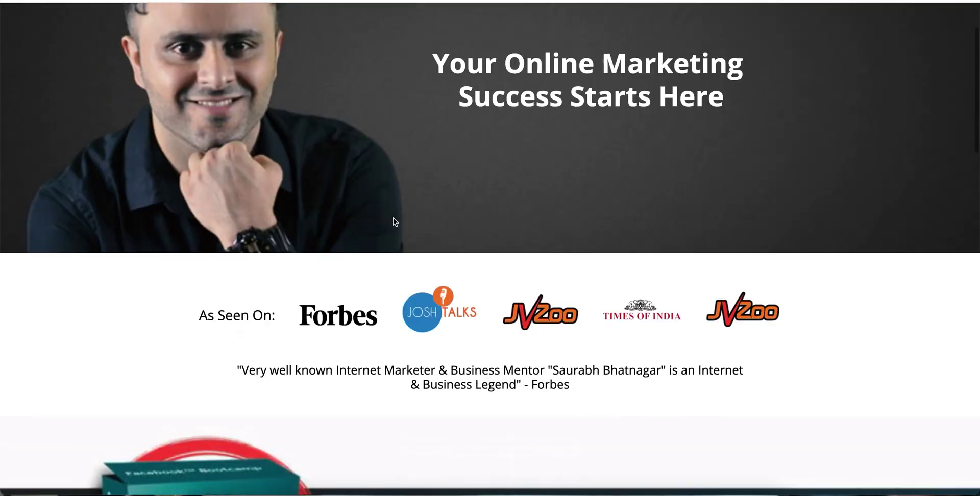
pyautogui.scroll(-15, 384, 199)
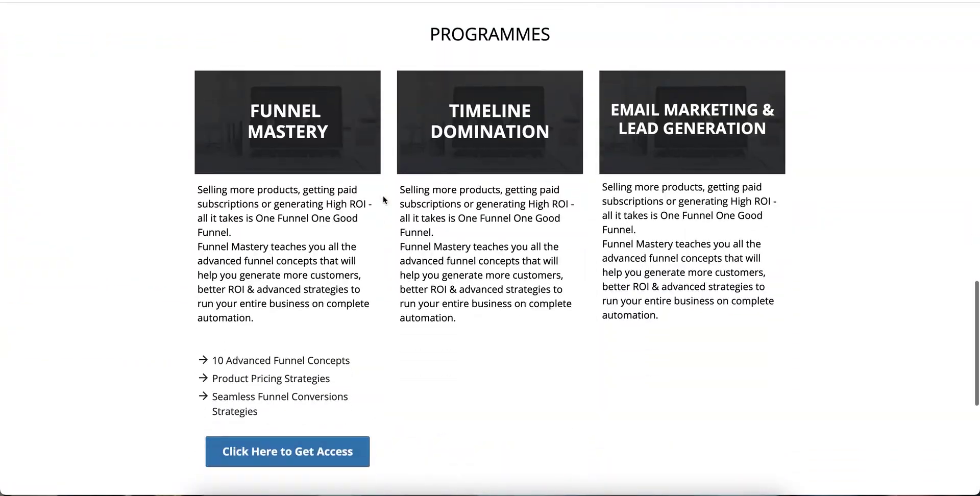
pyautogui.scroll(-3, 384, 200)
pyautogui.scroll(14, 384, 200)
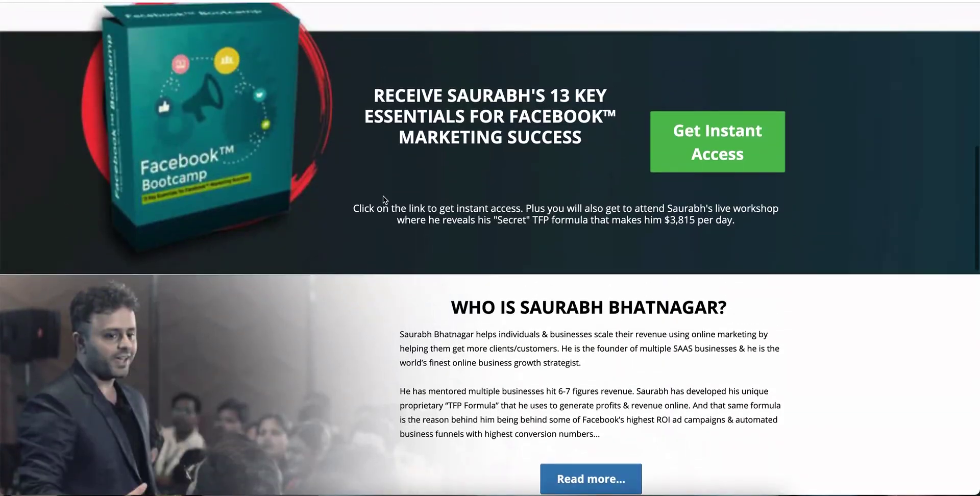
pyautogui.scroll(-1, 384, 199)
pyautogui.scroll(12, 383, 199)
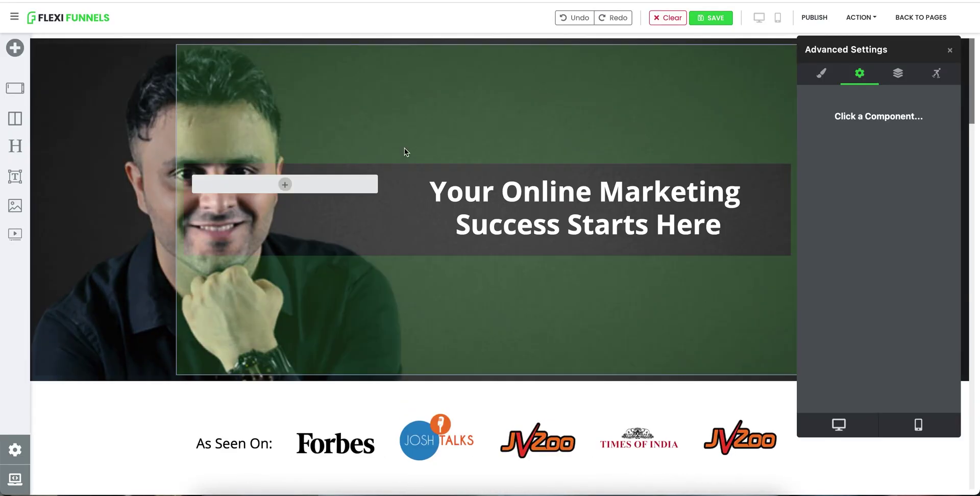
# Step: Change the Show On setting of the section containing the product-linked button so it also displays on desktop, and republish the page
pyautogui.scroll(-7, 404, 152)
pyautogui.scroll(2, 405, 152)
pyautogui.scroll(-3, 404, 152)
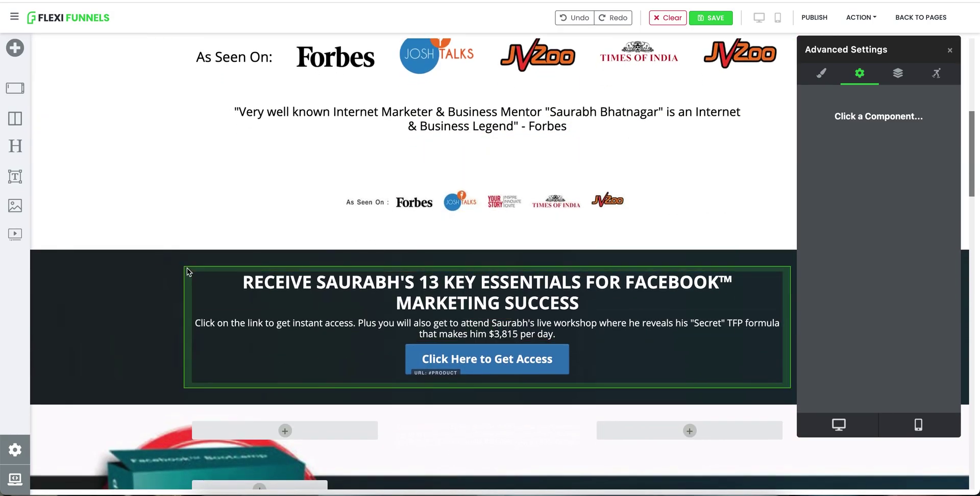
pyautogui.click(142, 260)
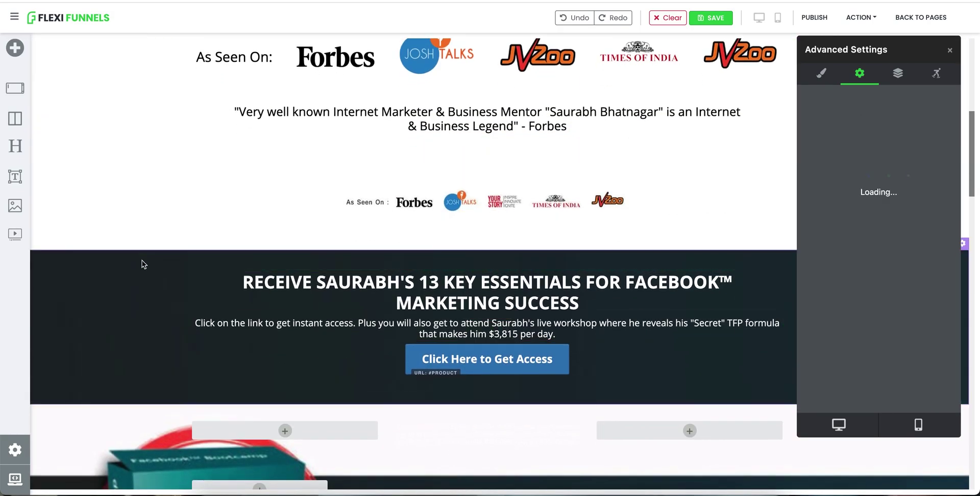
pyautogui.click(821, 73)
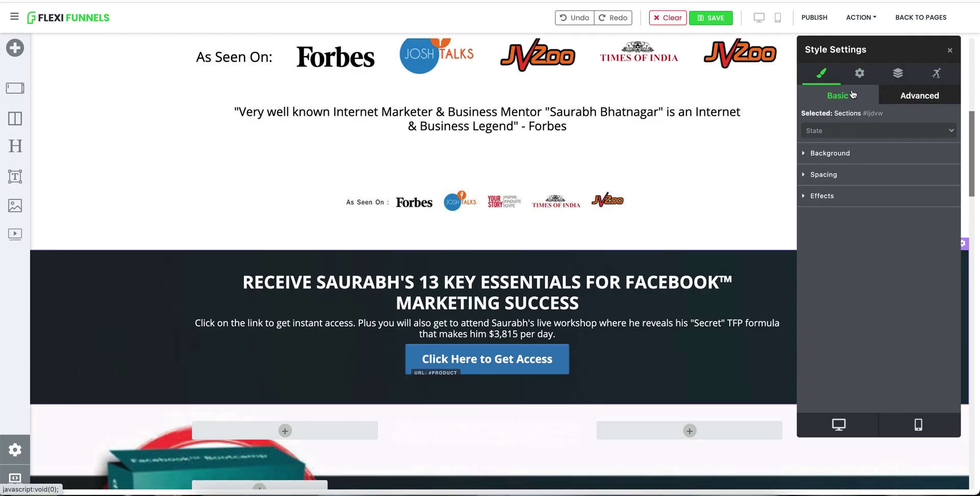
pyautogui.click(859, 72)
pyautogui.click(820, 73)
pyautogui.click(830, 153)
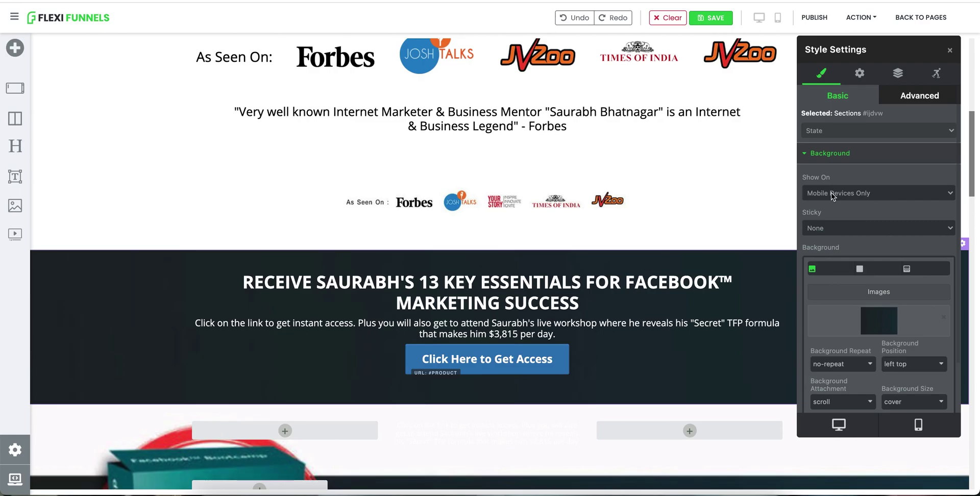
pyautogui.click(832, 192)
pyautogui.click(833, 171)
pyautogui.click(817, 19)
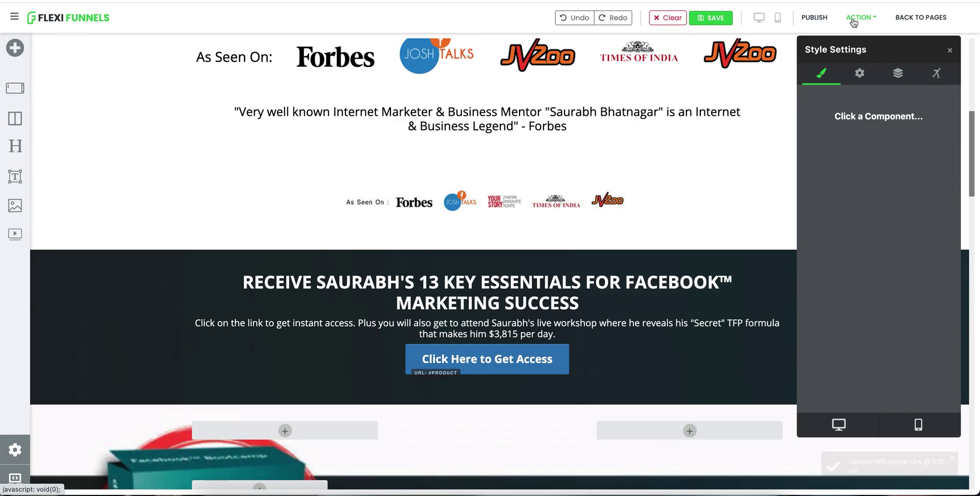
# Step: Open the republished page, check the 13 Key Essentials section, and follow its Click Here to Get Access button to the checkout
pyautogui.click(853, 22)
pyautogui.click(825, 39)
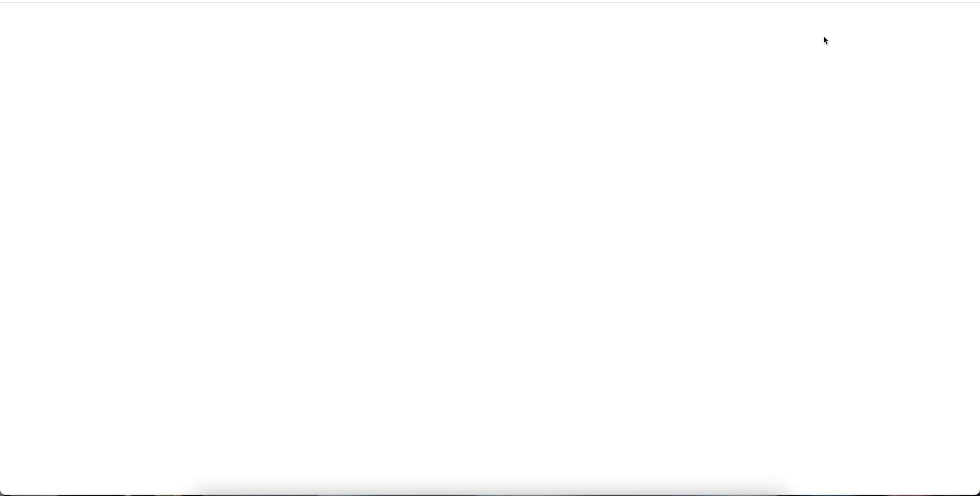
pyautogui.scroll(-9, 384, 183)
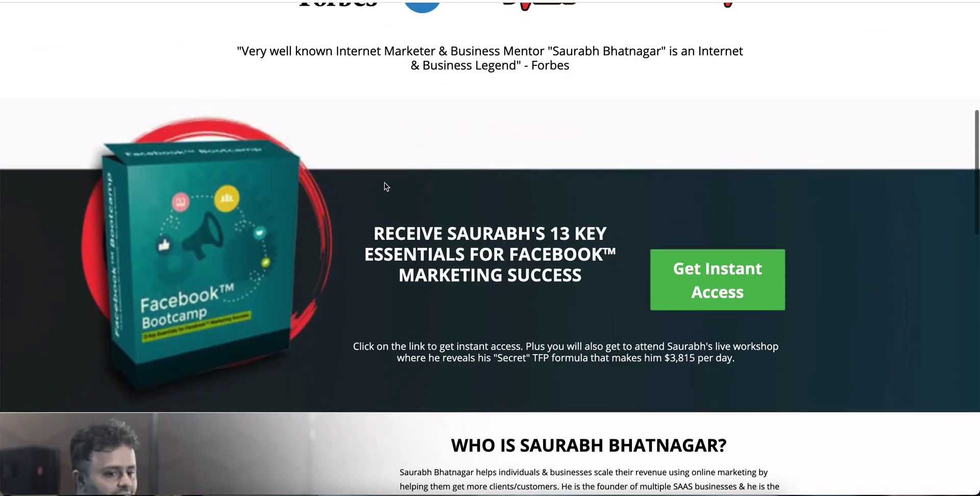
pyautogui.scroll(3, 384, 183)
pyautogui.scroll(-14, 384, 182)
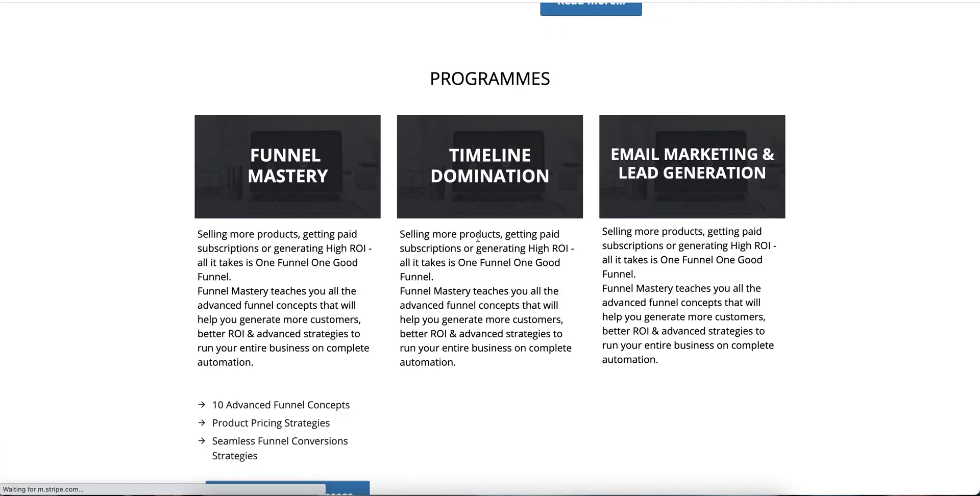
pyautogui.scroll(9, 479, 241)
pyautogui.scroll(10, 479, 241)
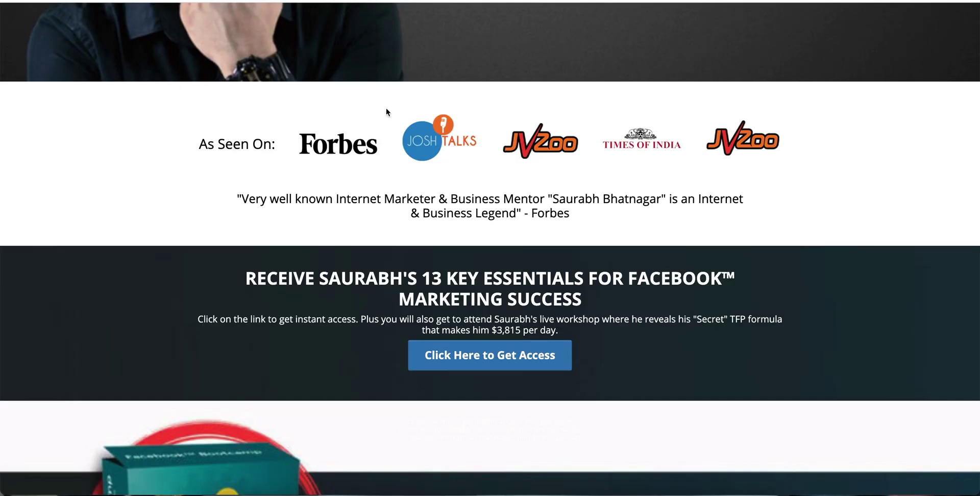
pyautogui.scroll(1, 396, 158)
pyautogui.scroll(-2, 395, 159)
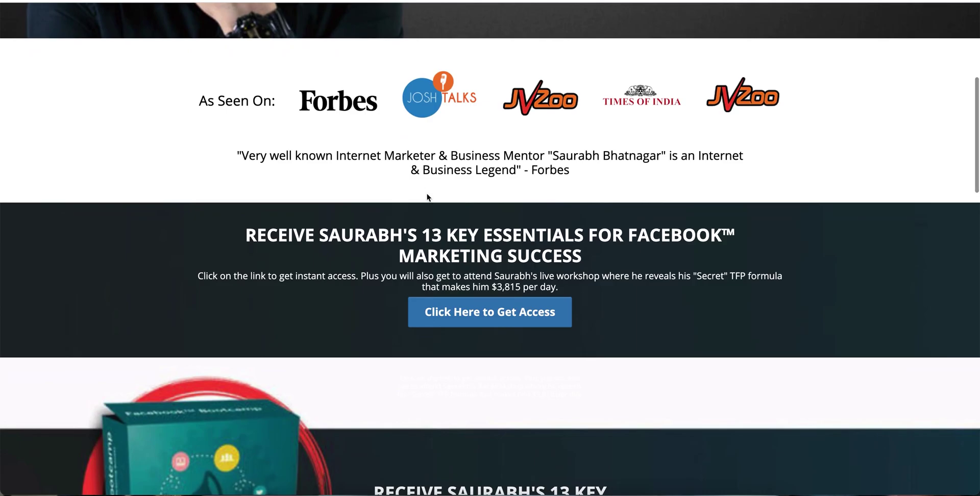
pyautogui.scroll(1, 383, 135)
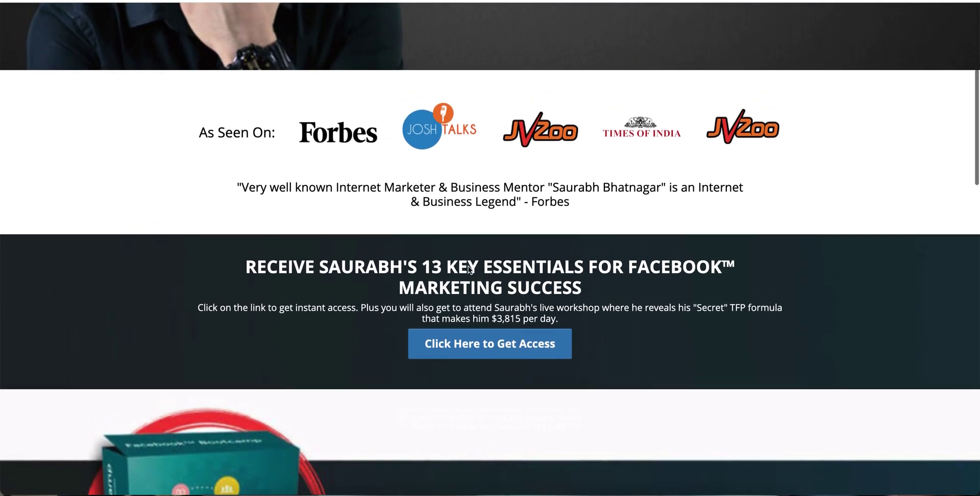
pyautogui.click(487, 347)
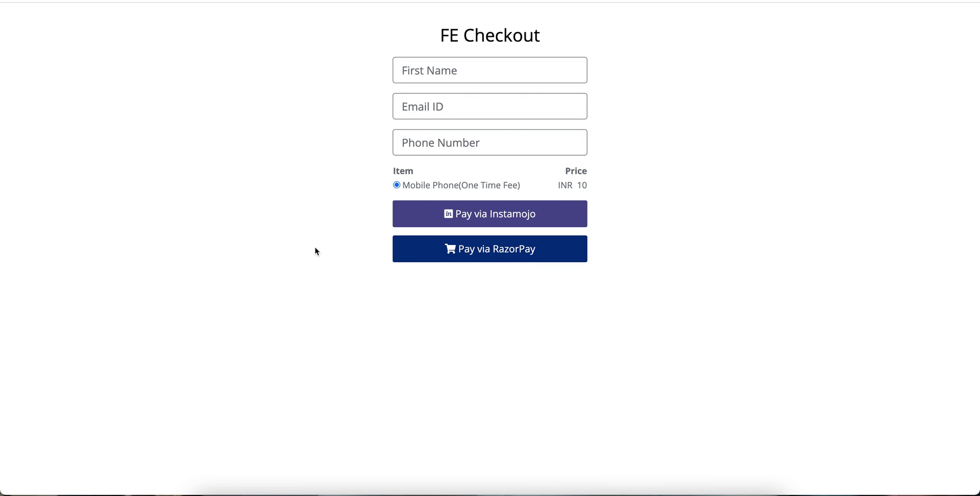
# Step: Open the sales page in an Incognito window and go to checkout through the Click Here to Get Access button
pyautogui.press('super+shift+n')
pyautogui.write('https://sbu.flexifunnels.com/8wkzcwid?id=2023')
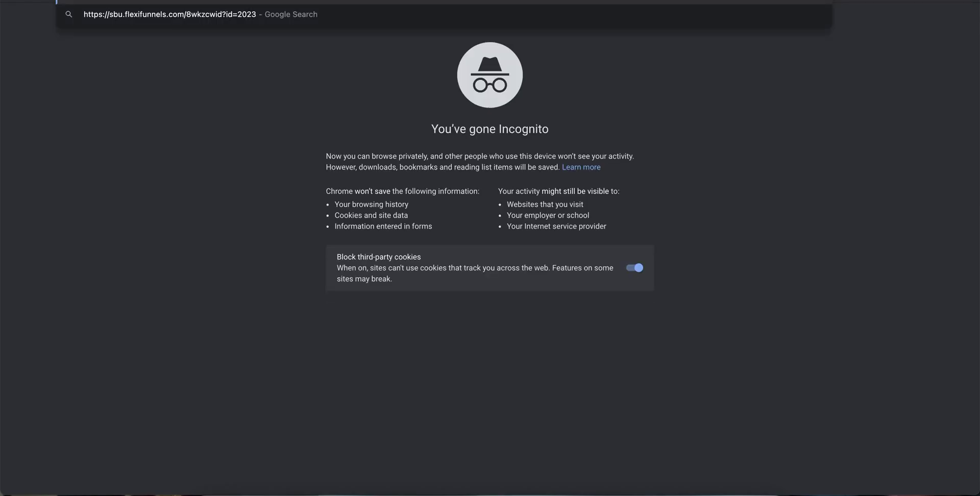
pyautogui.press('Return')
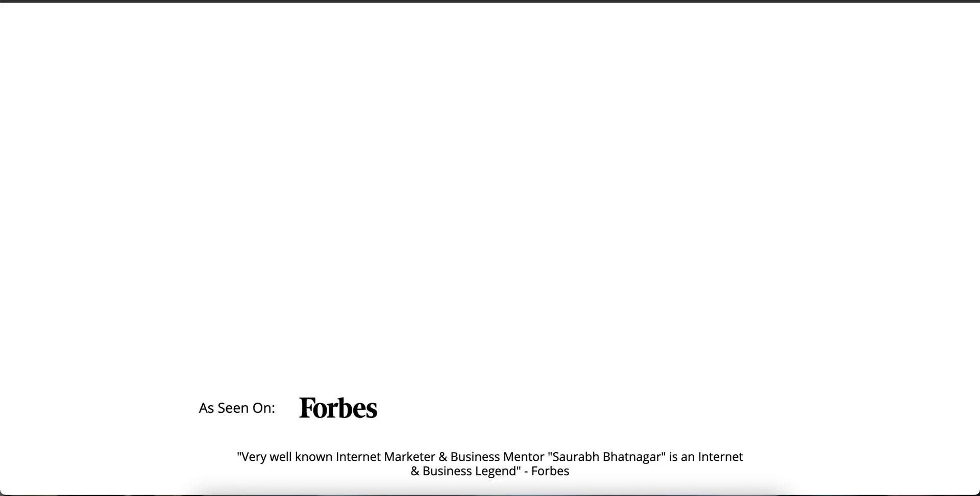
pyautogui.scroll(-8, 298, 198)
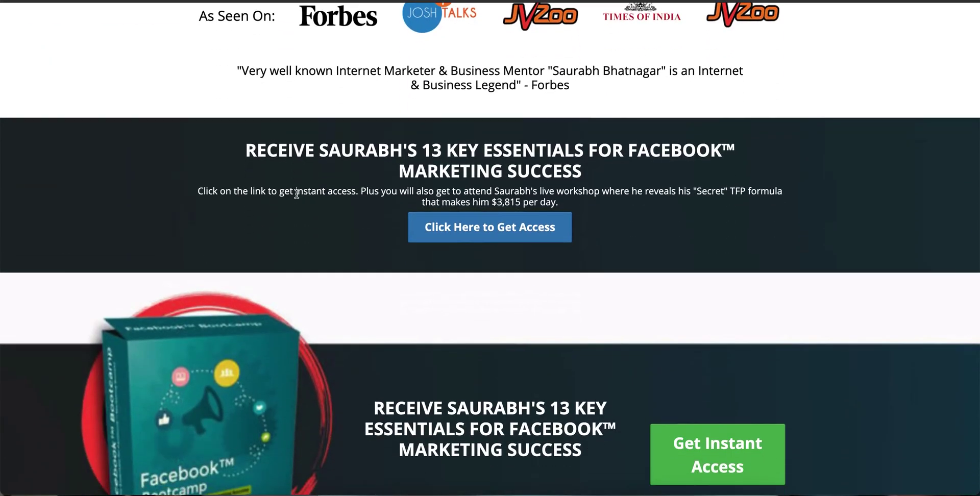
pyautogui.click(503, 231)
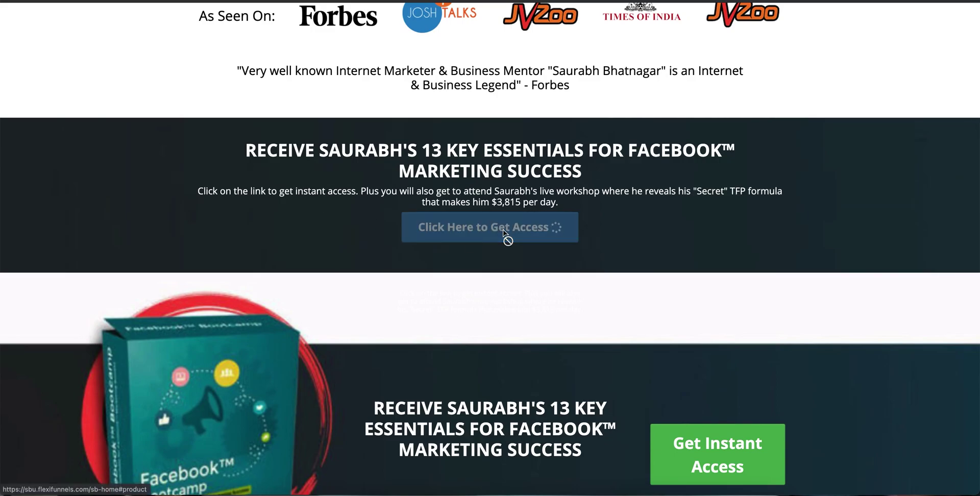
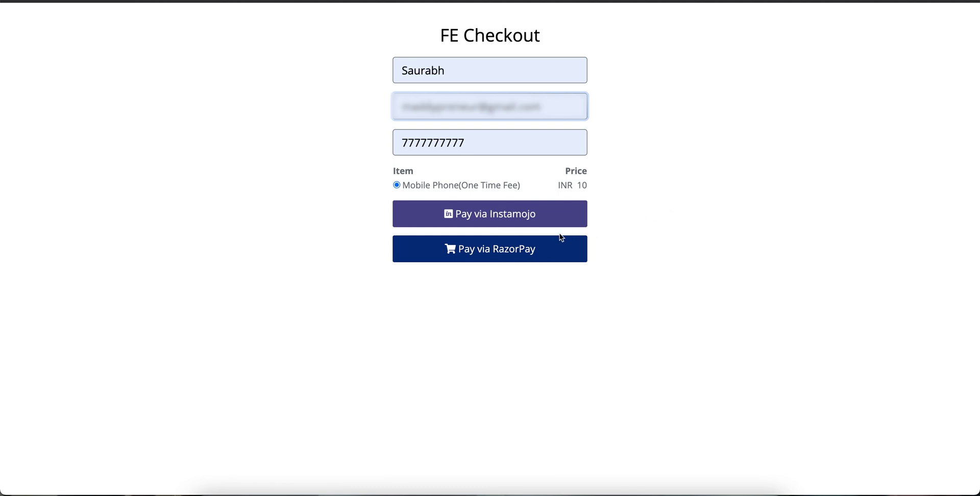
# Step: Submit the filled-in FE Checkout form to pay via Instamojo, and check the purpose of payment on the payment page
pyautogui.click(501, 220)
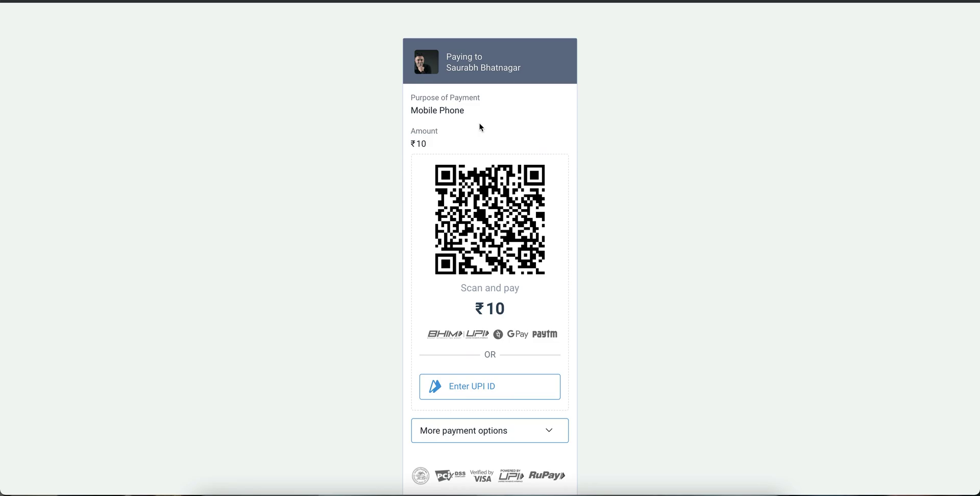
pyautogui.moveTo(410, 110); pyautogui.dragTo(469, 109)
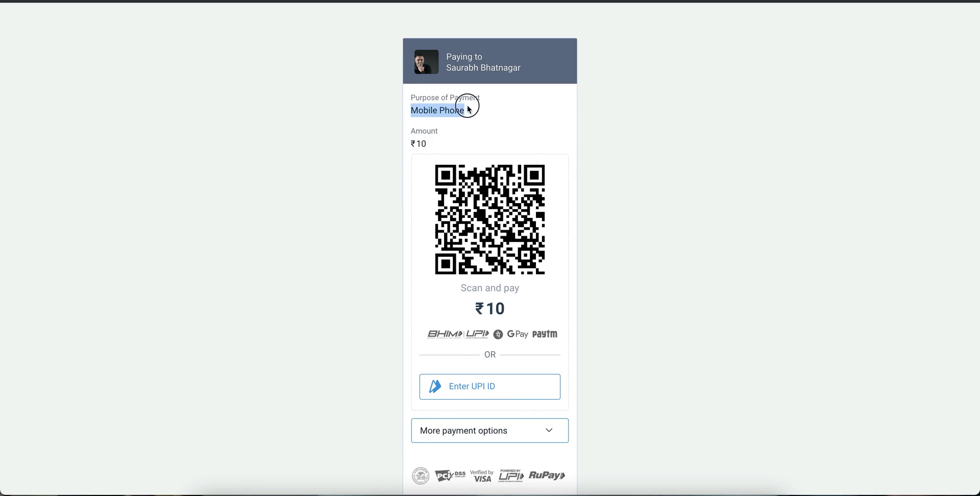
pyautogui.click(468, 109)
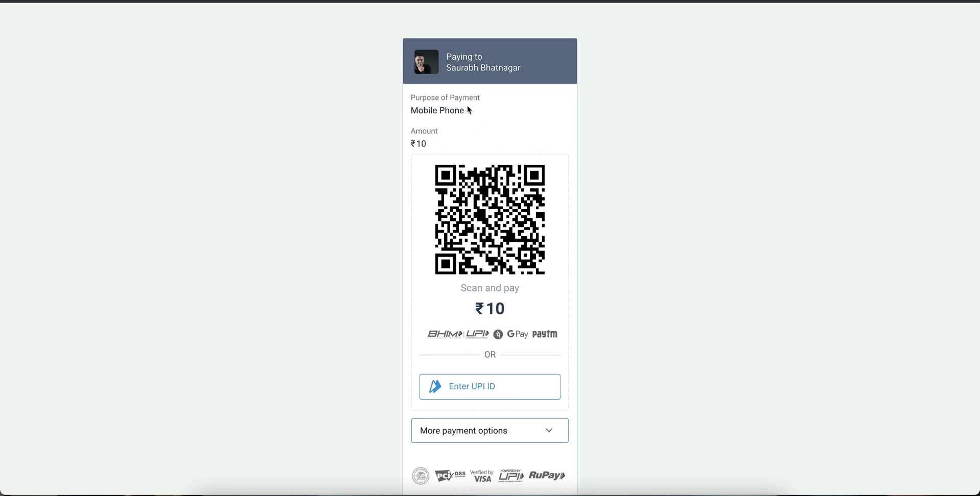